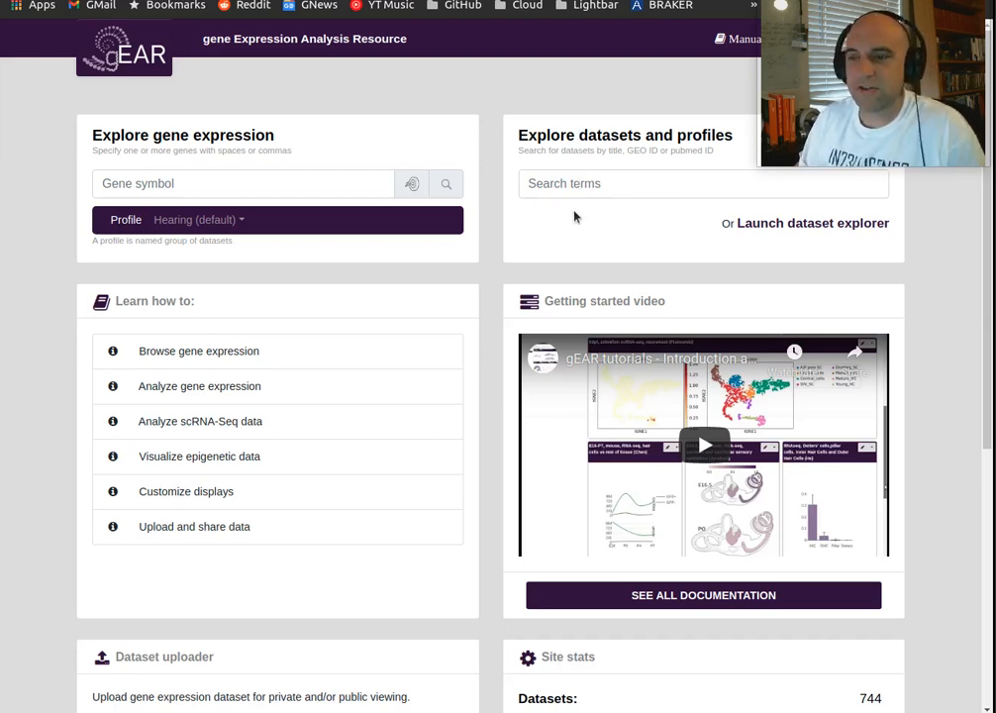
Open the dataset explorer and search for datasets matching "sensory".
left_click(759, 230)
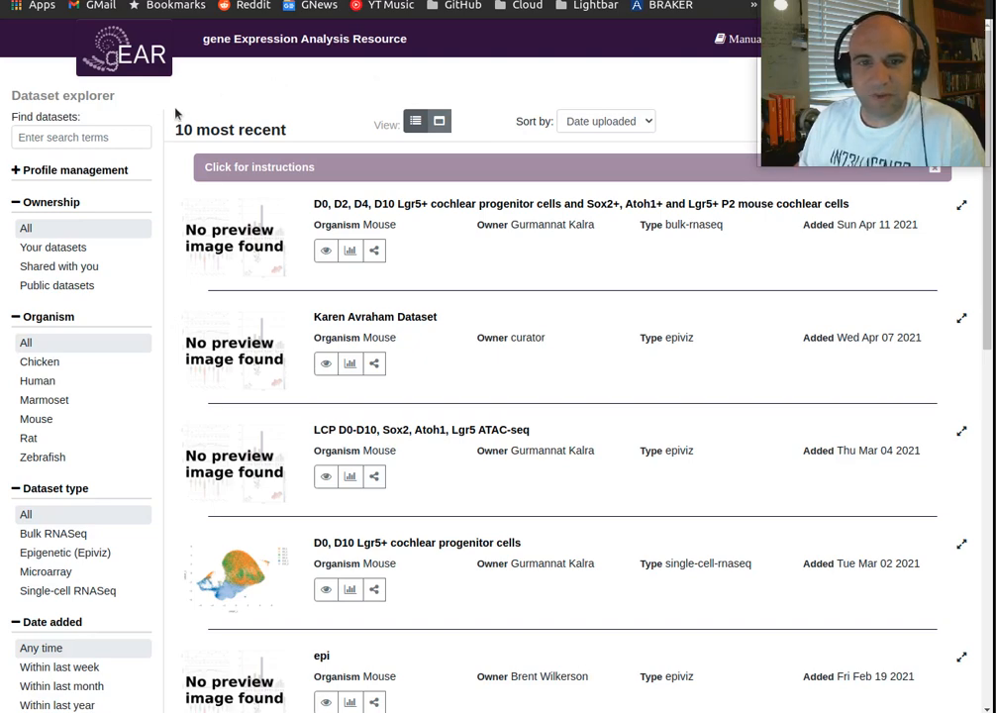
left_click(116, 135)
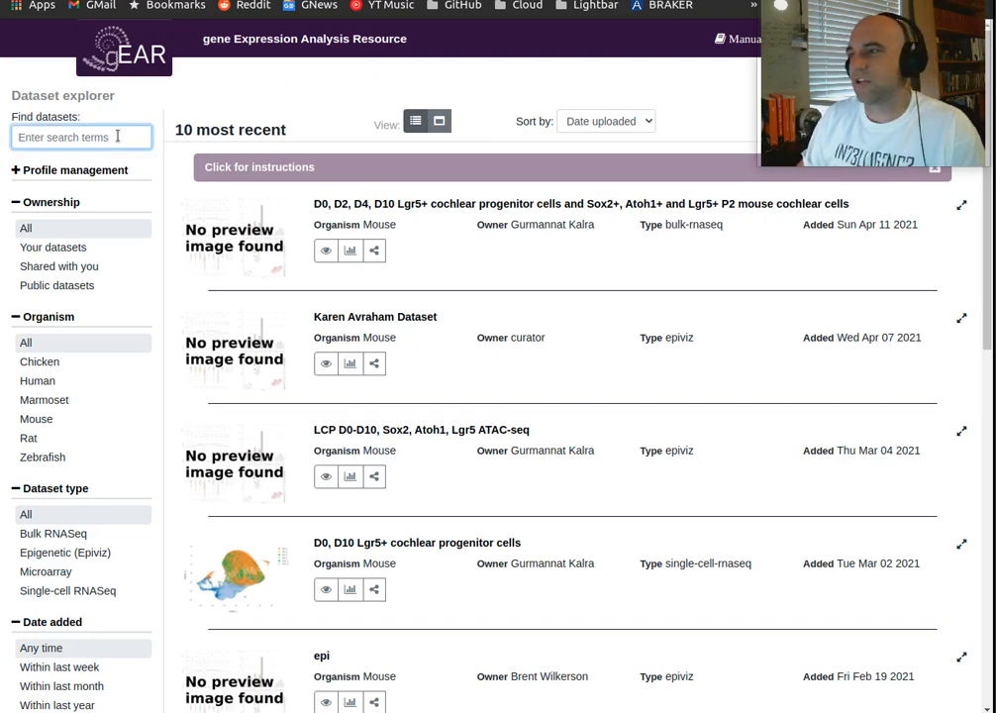
type("sersory")
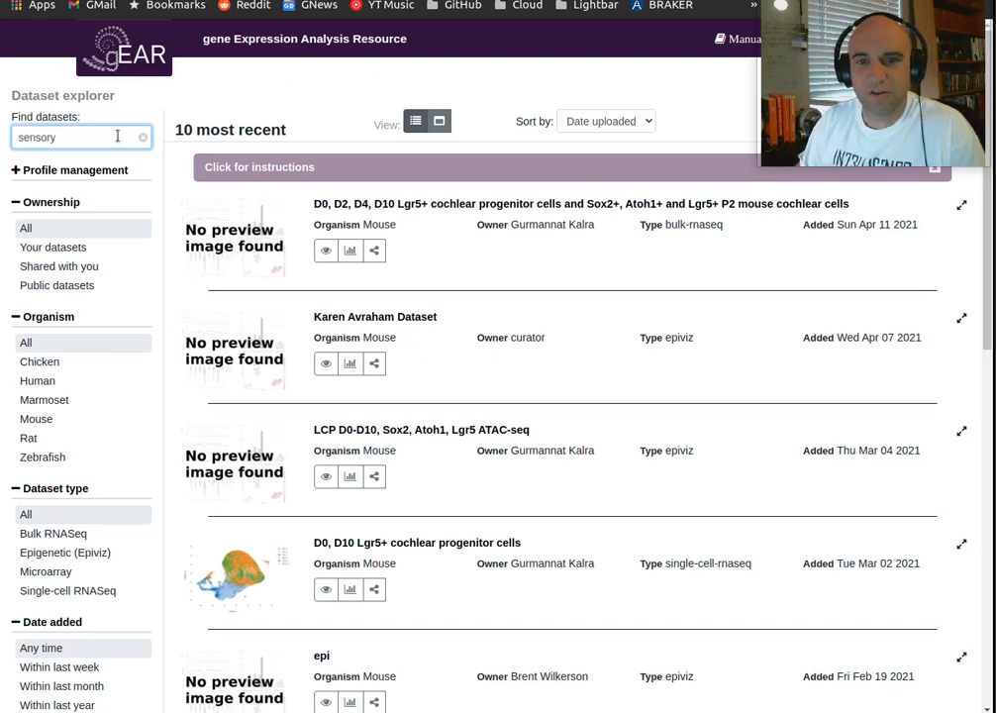
key("Return")
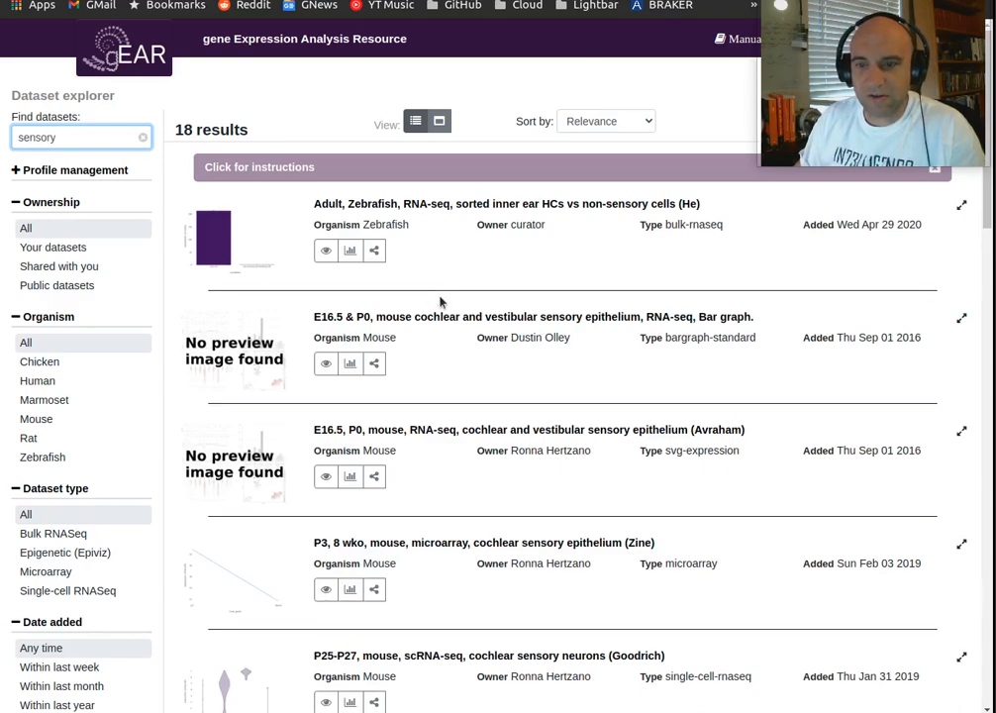
Look through the search results and expand the details of the P25-P27 mouse scRNA-seq cochlear sensory neurons dataset.
scroll(440, 301, "down", 3)
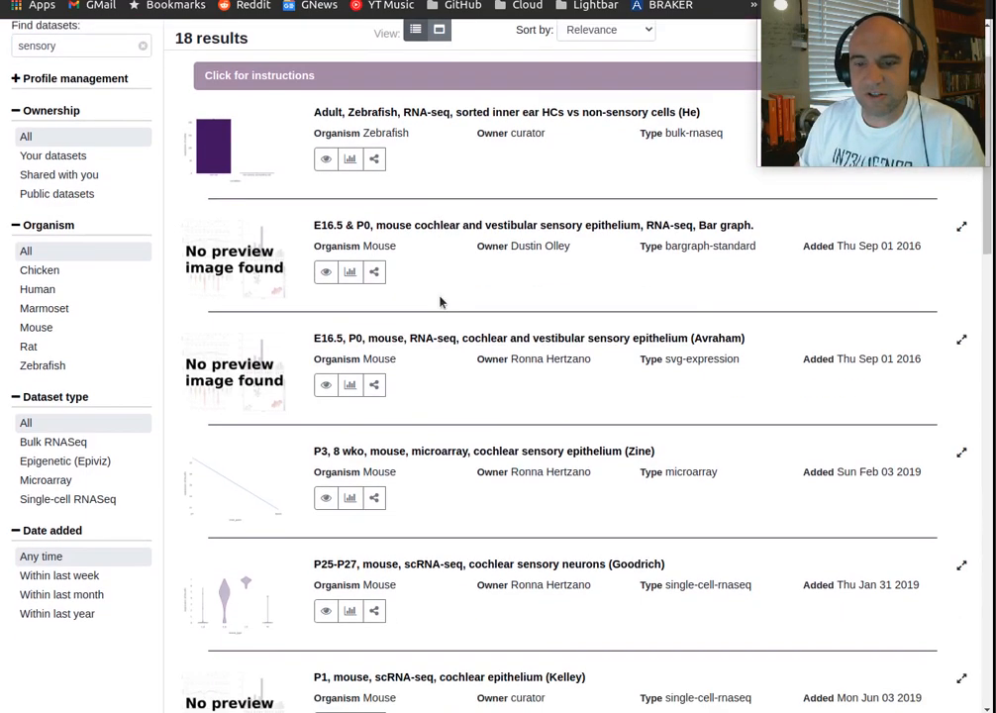
scroll(439, 302, "down", 1)
scroll(440, 301, "down", 2)
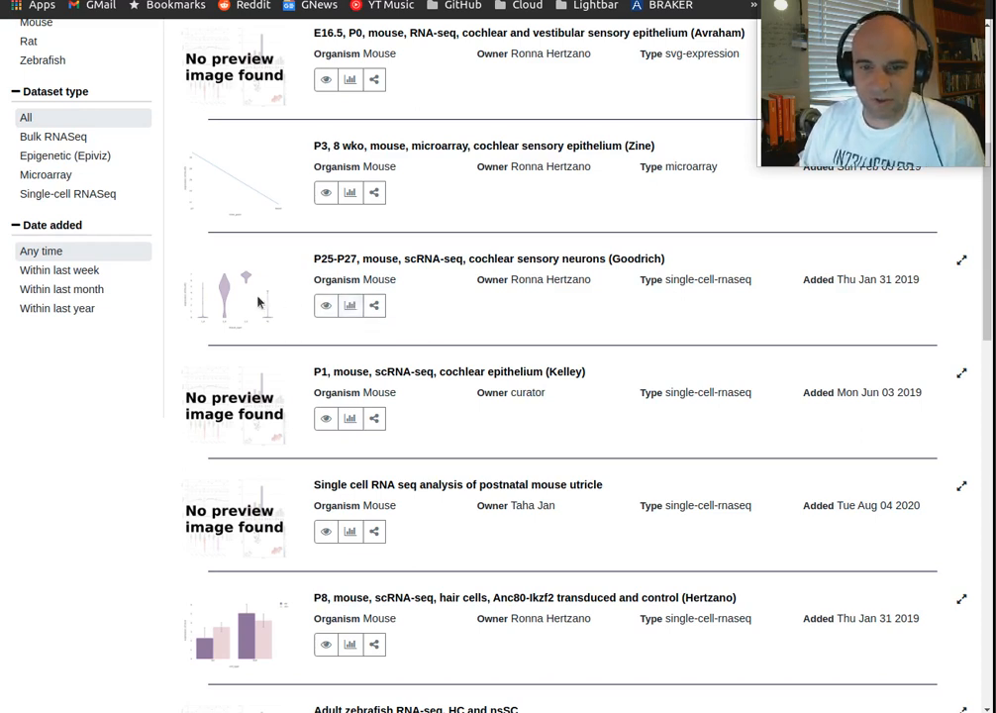
left_click(373, 307)
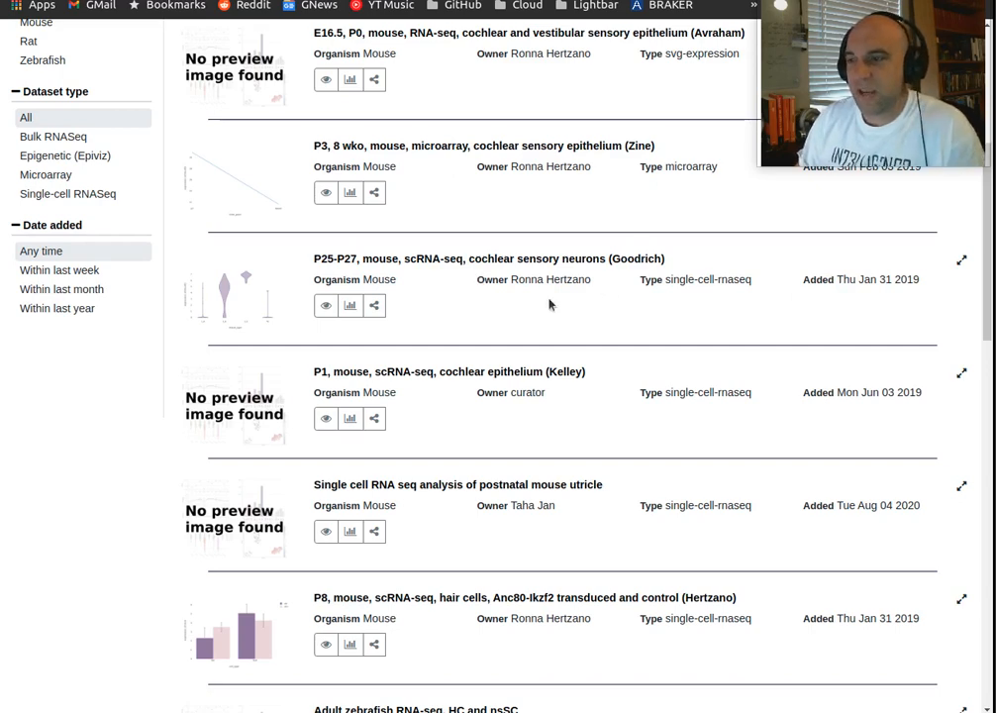
left_click(962, 261)
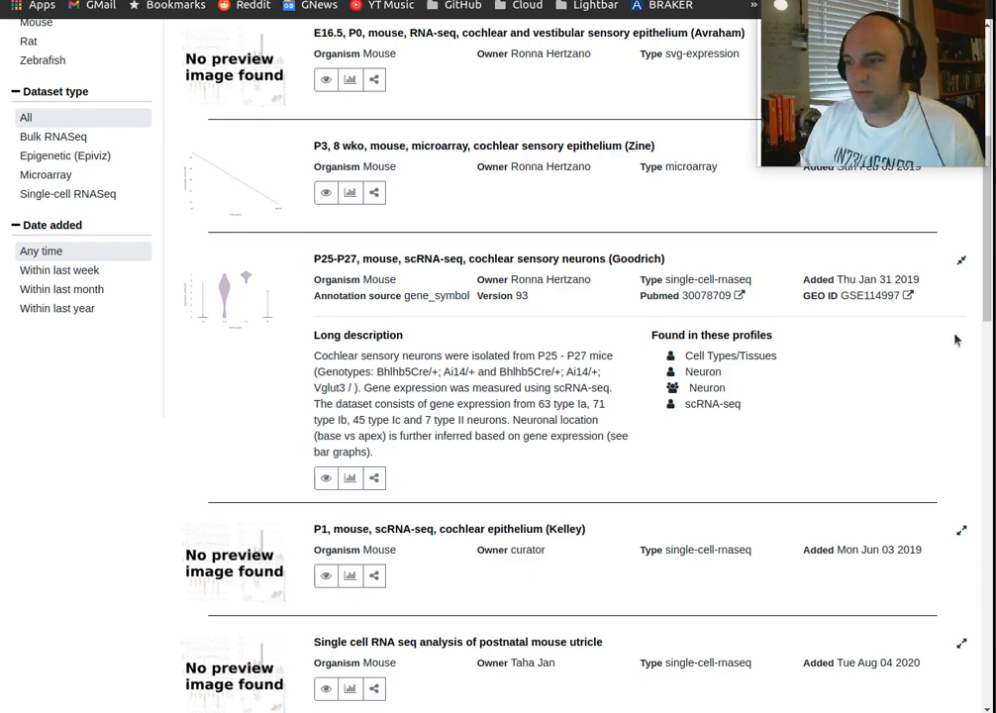
Expand the profile management section and look through the list of existing profiles without choosing another one.
left_click_drag(992, 316, 992, 210)
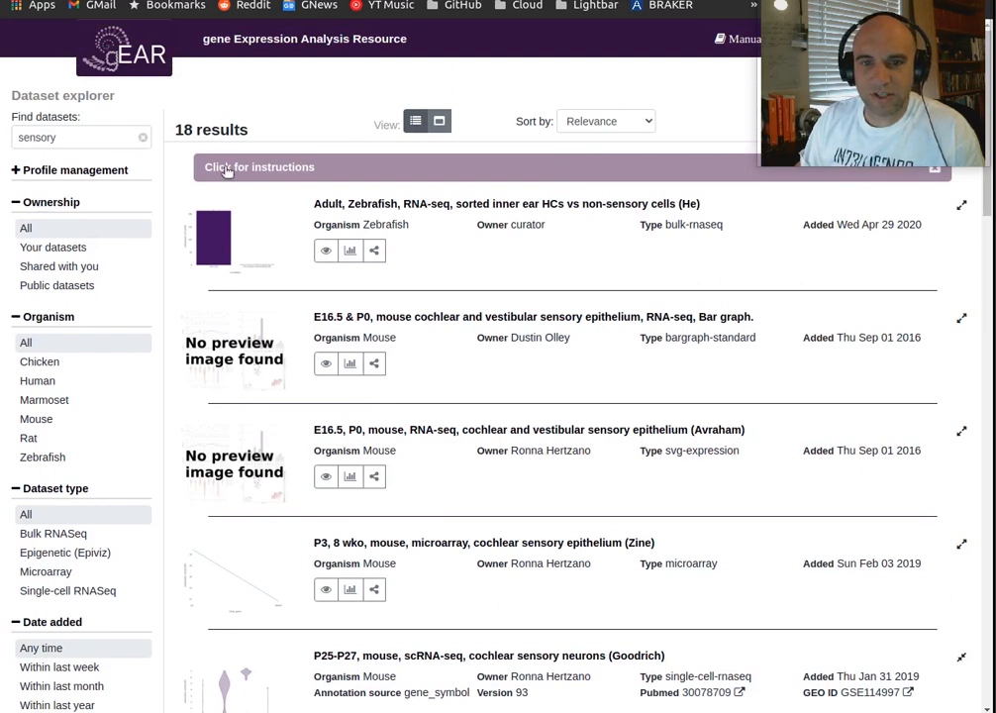
left_click(59, 173)
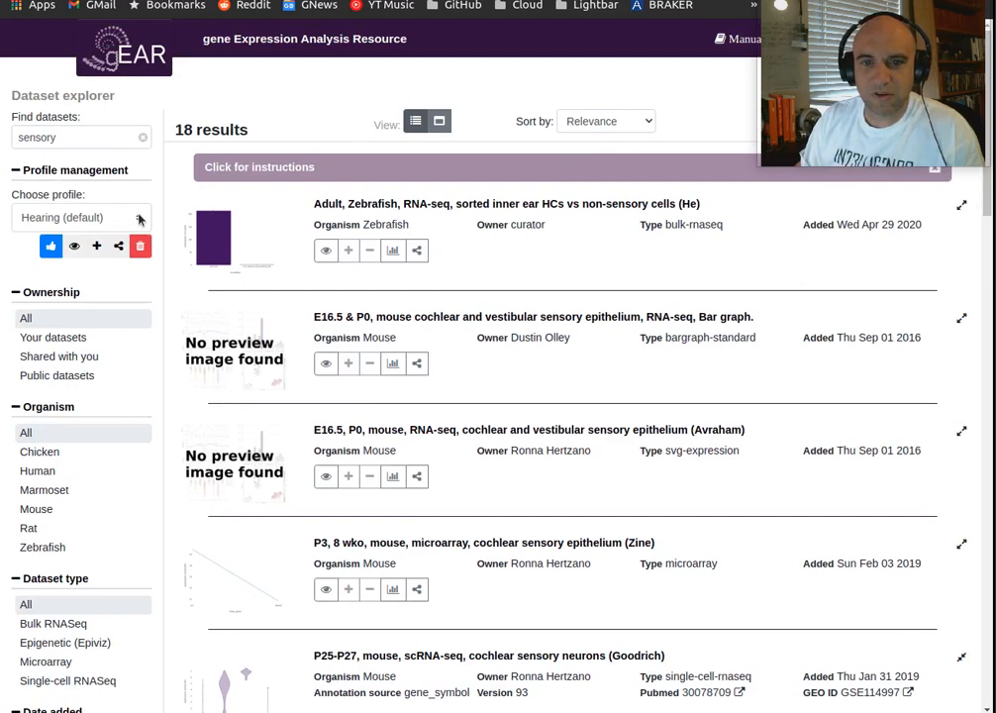
left_click(140, 219)
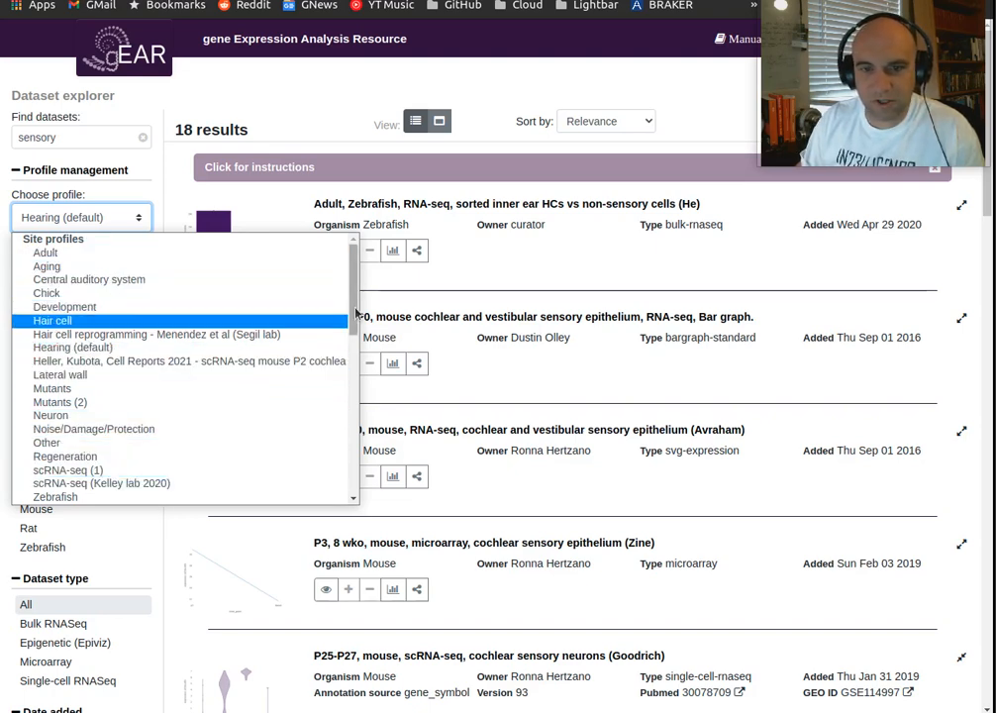
left_click_drag(354, 317, 355, 407)
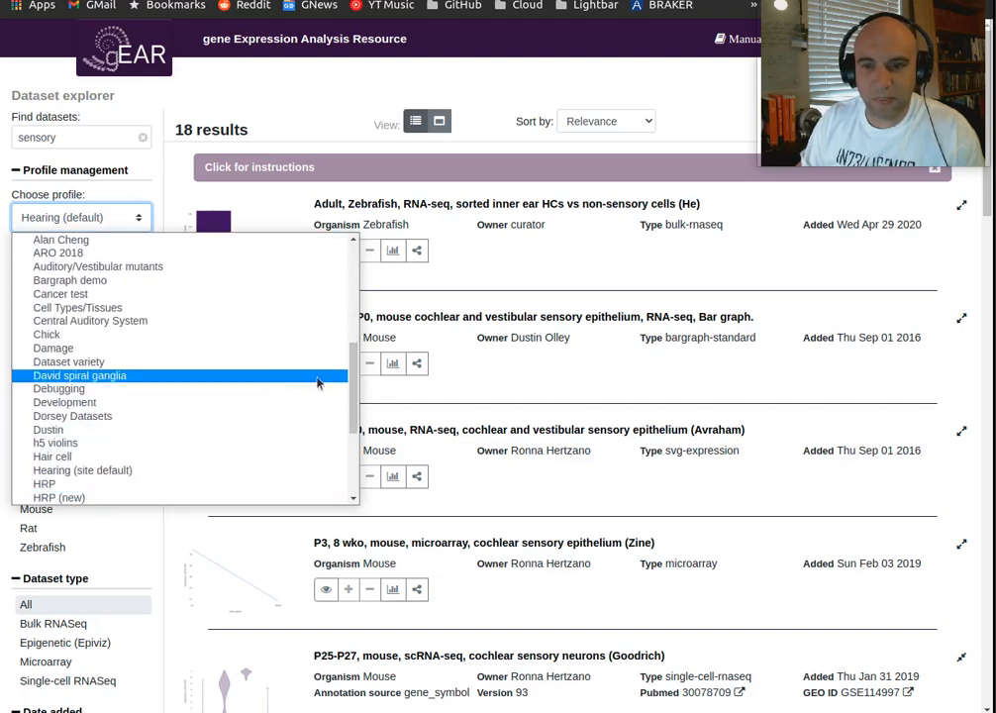
left_click(167, 199)
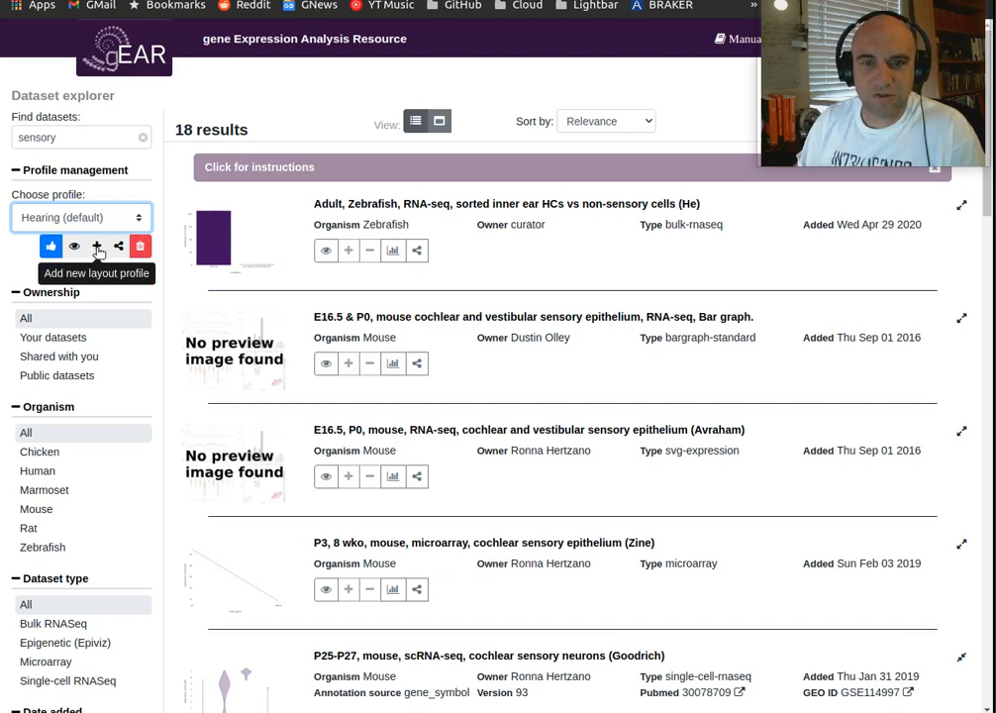
Add a new layout profile named "Sensory".
left_click(97, 247)
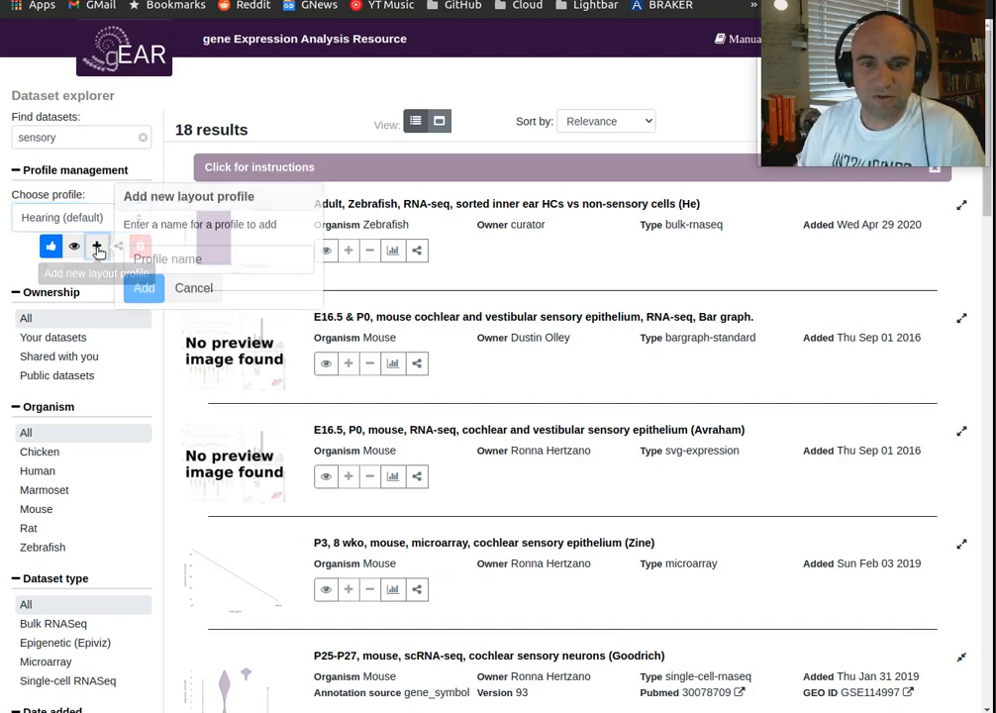
left_click(170, 250)
type("Sensory")
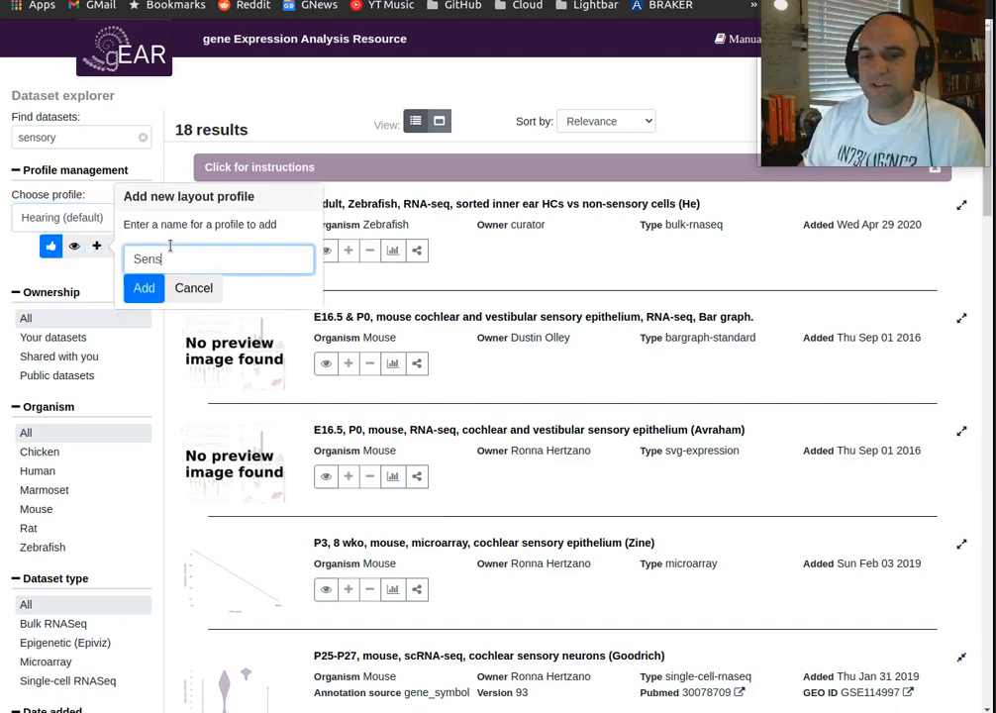
left_click(145, 289)
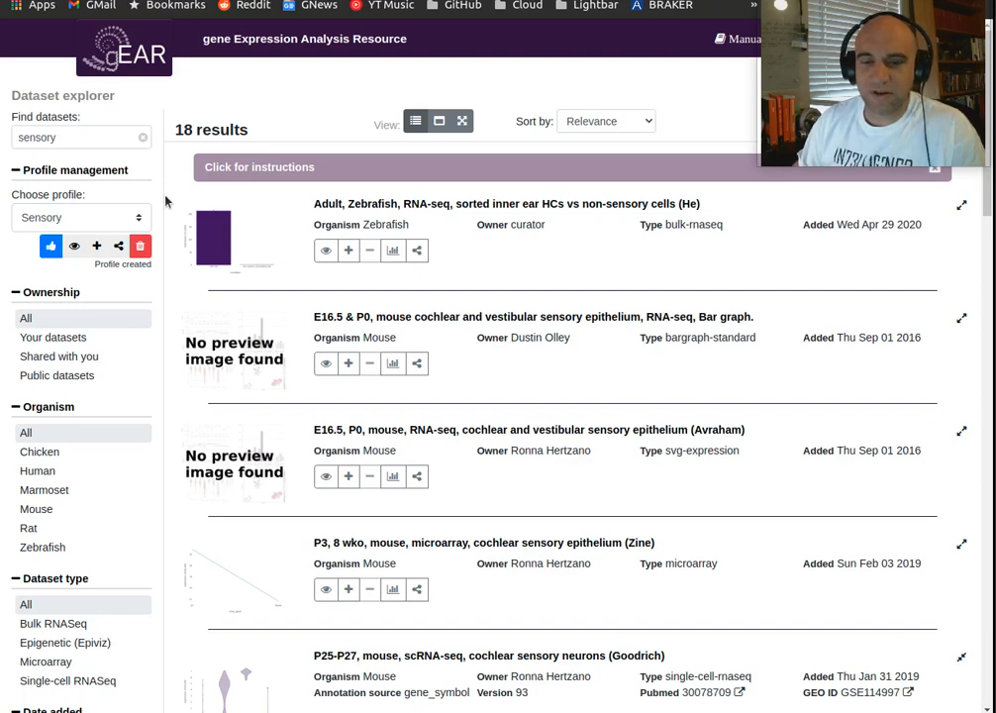
Filter to datasets added within the last year and add the adult zebrafish inner ear and adult human vestibular RNA-seq datasets to the Sensory profile.
scroll(180, 252, "down", 3)
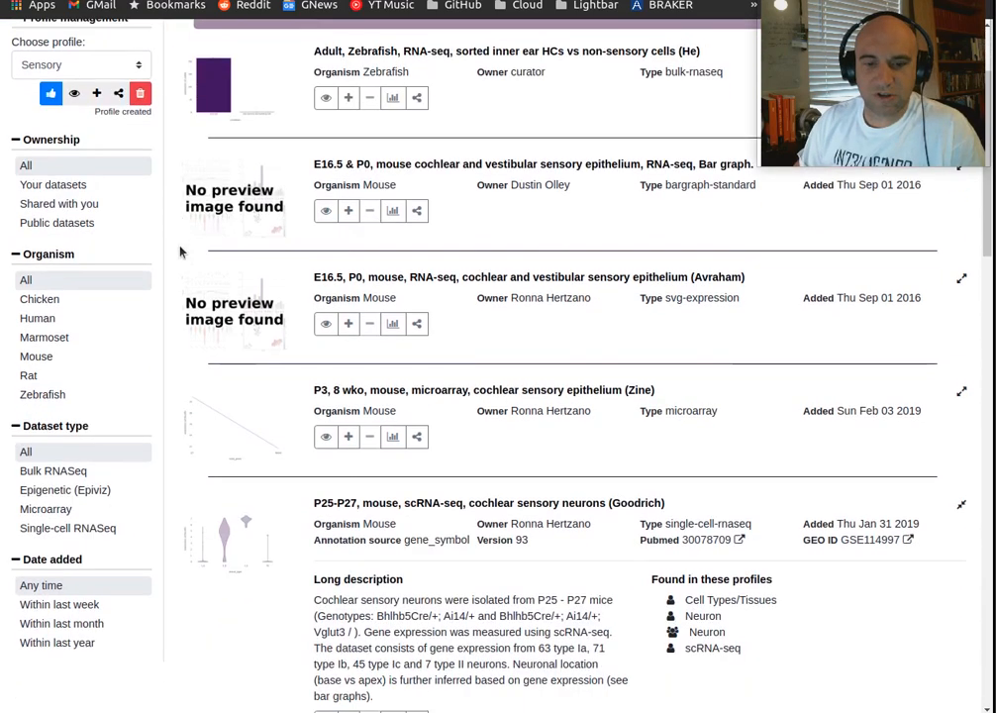
left_click(58, 645)
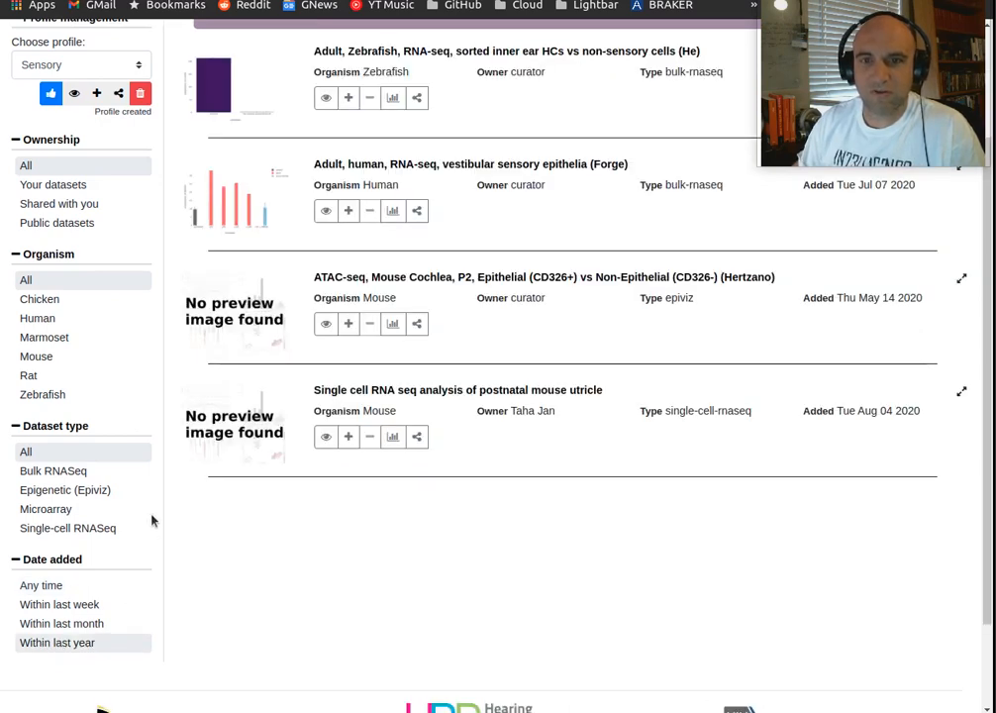
scroll(151, 520, "up", 2)
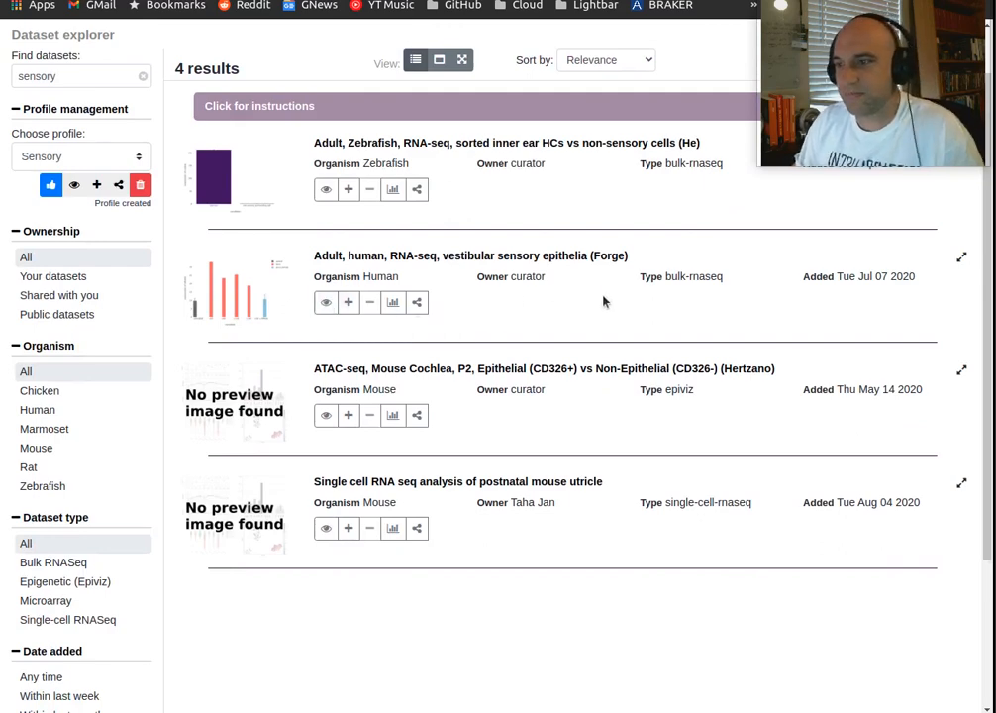
scroll(632, 302, "up", 1)
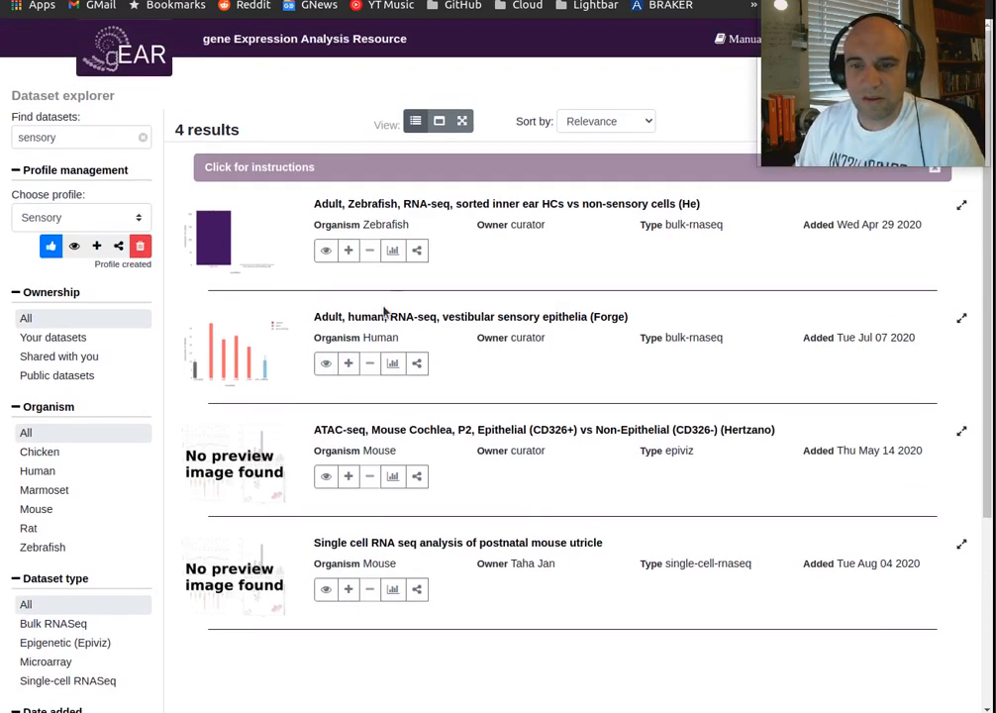
left_click(350, 256)
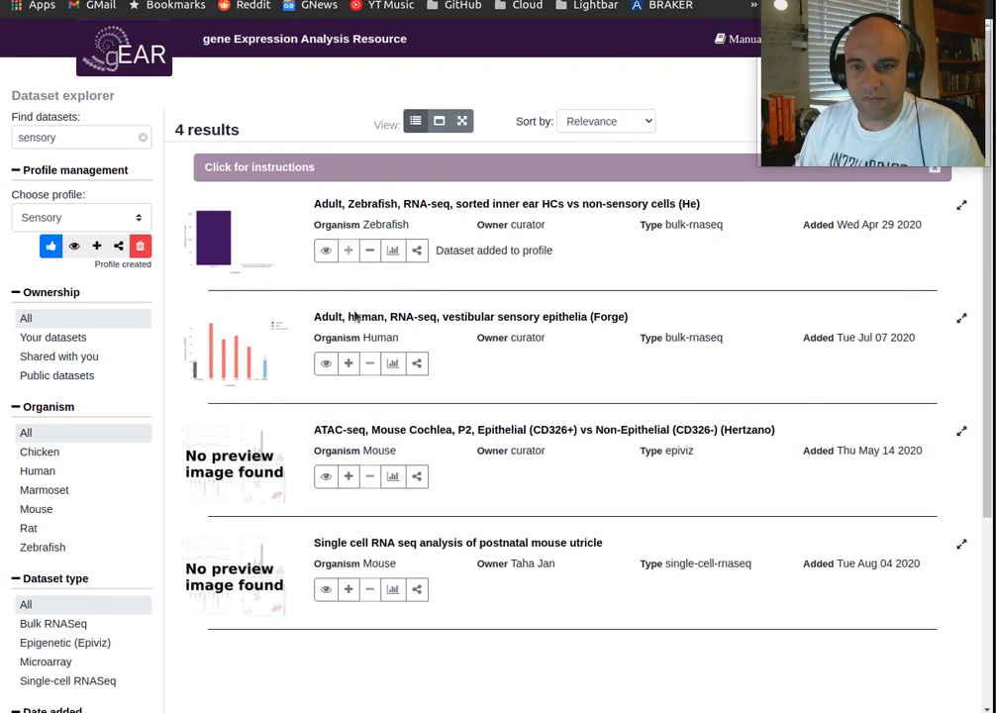
left_click(350, 360)
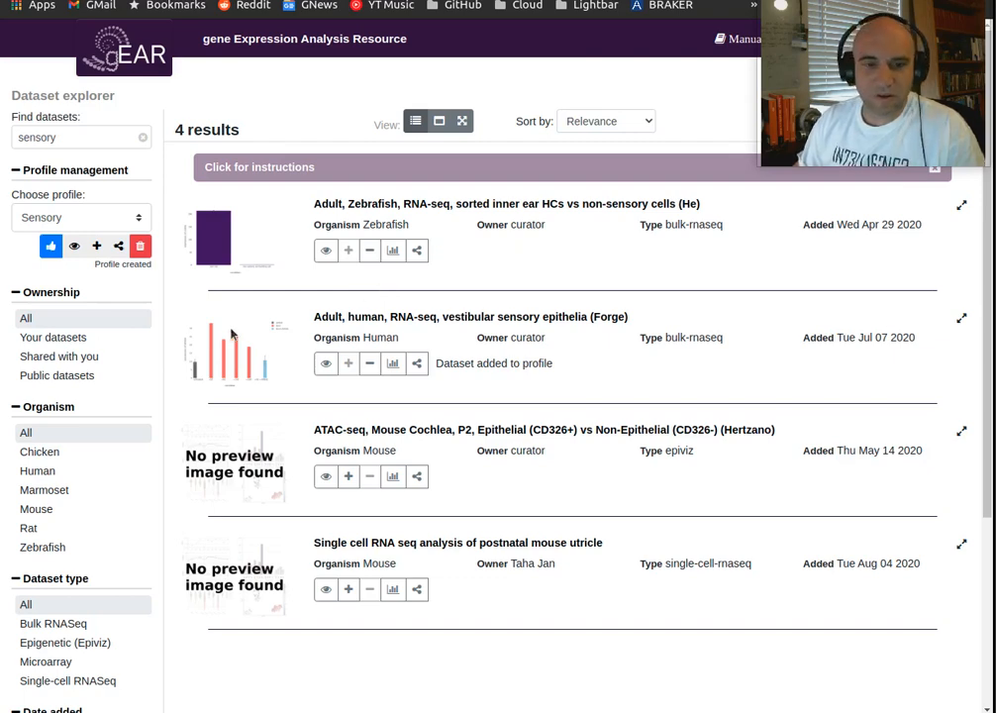
Reset the date-added filter to any time and limit the sensory results to the Human organism.
scroll(155, 579, "down", 3)
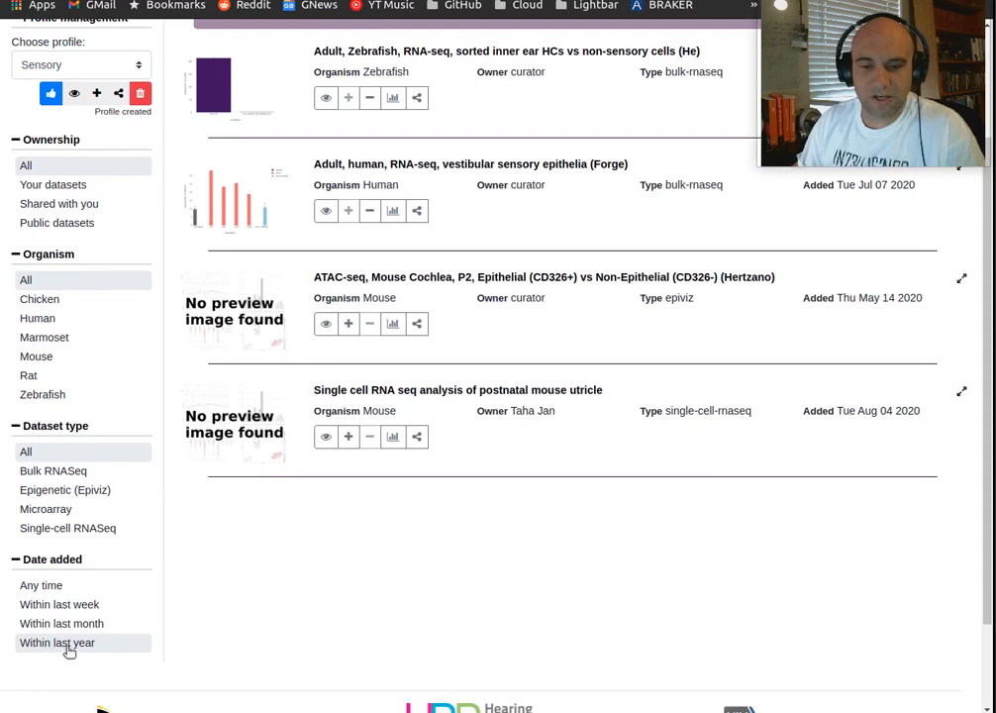
left_click(48, 585)
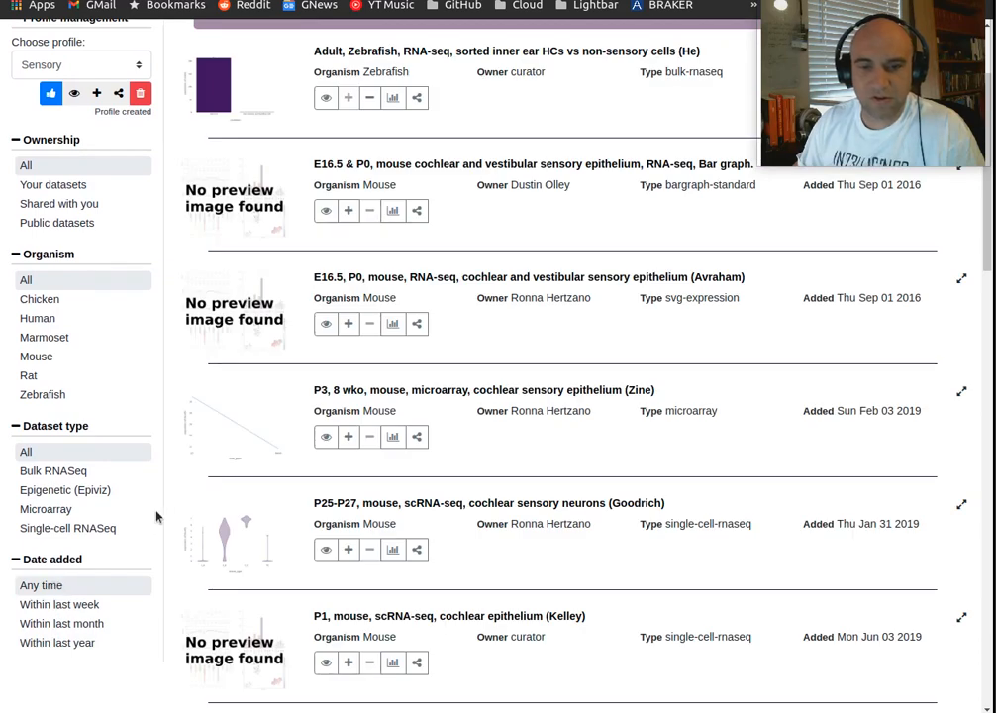
left_click(38, 318)
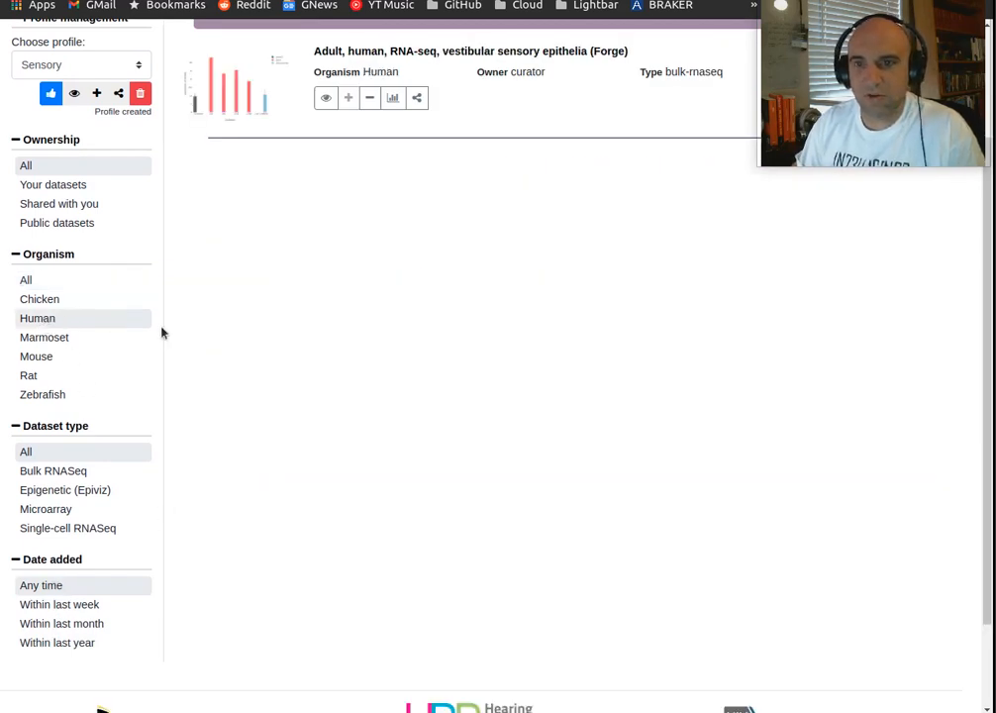
scroll(160, 331, "up", 1)
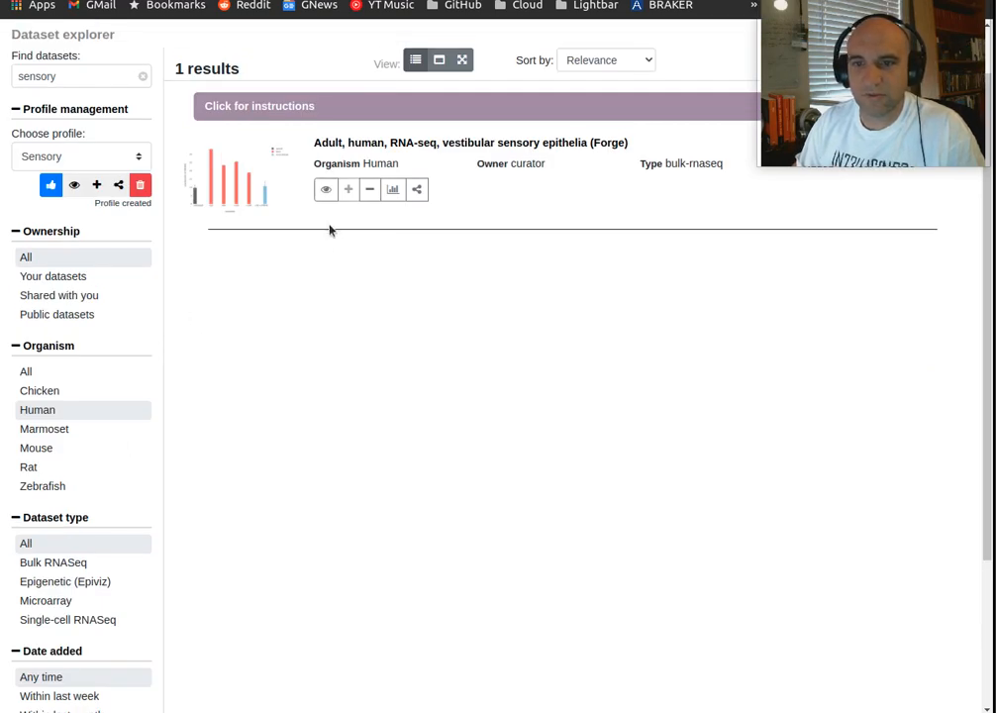
Set the Sensory profile as primary and return to the site's home page.
scroll(672, 338, "up", 2)
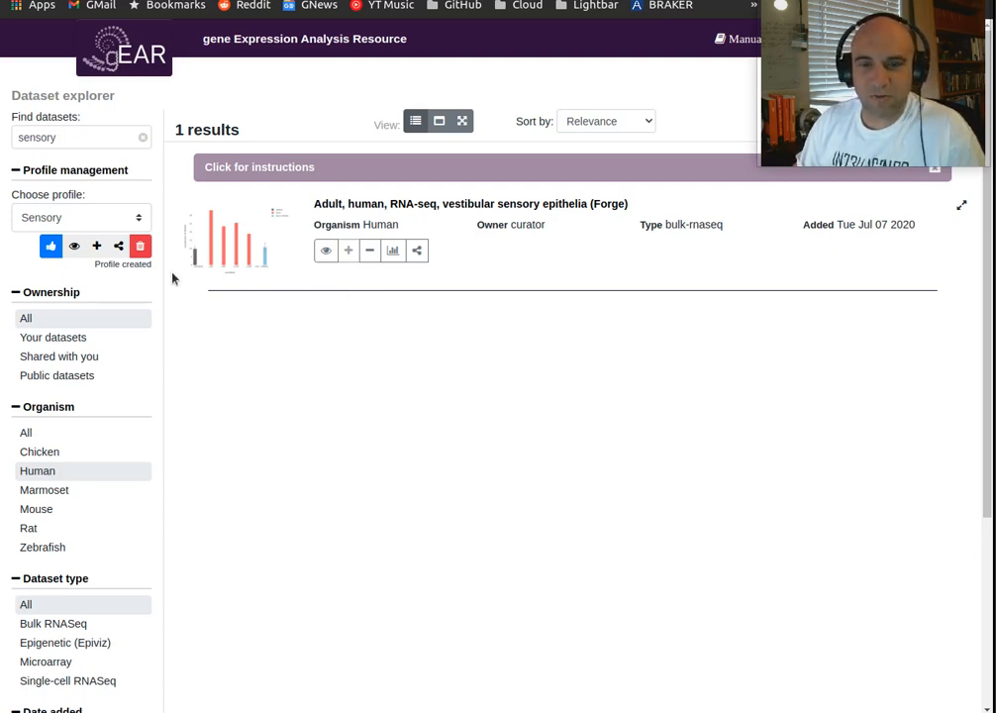
left_click(51, 248)
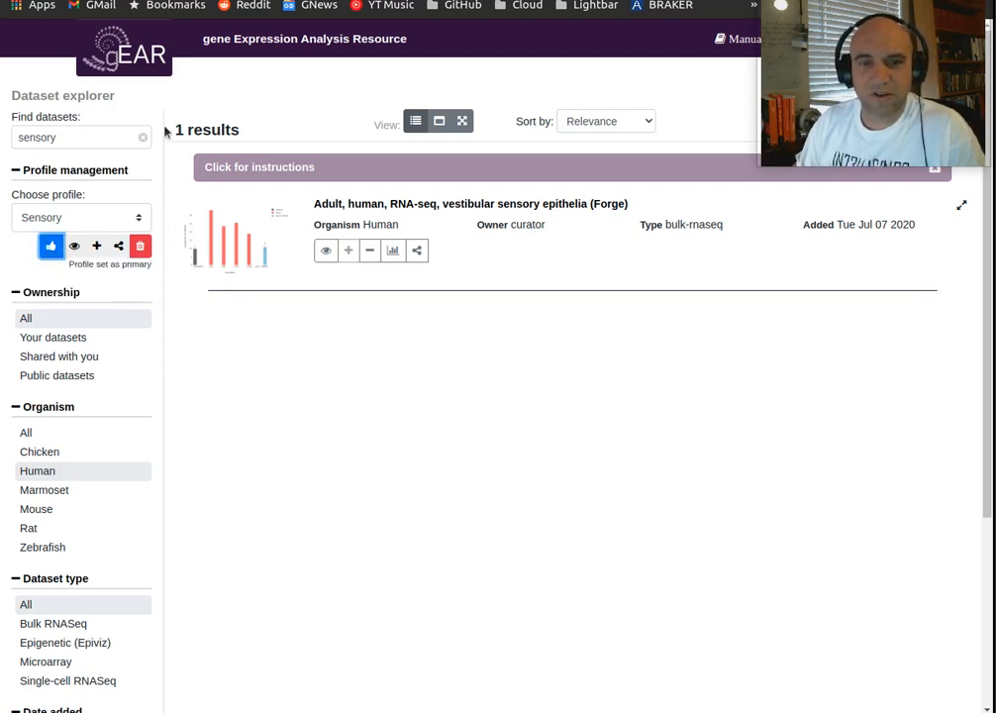
left_click(82, 71)
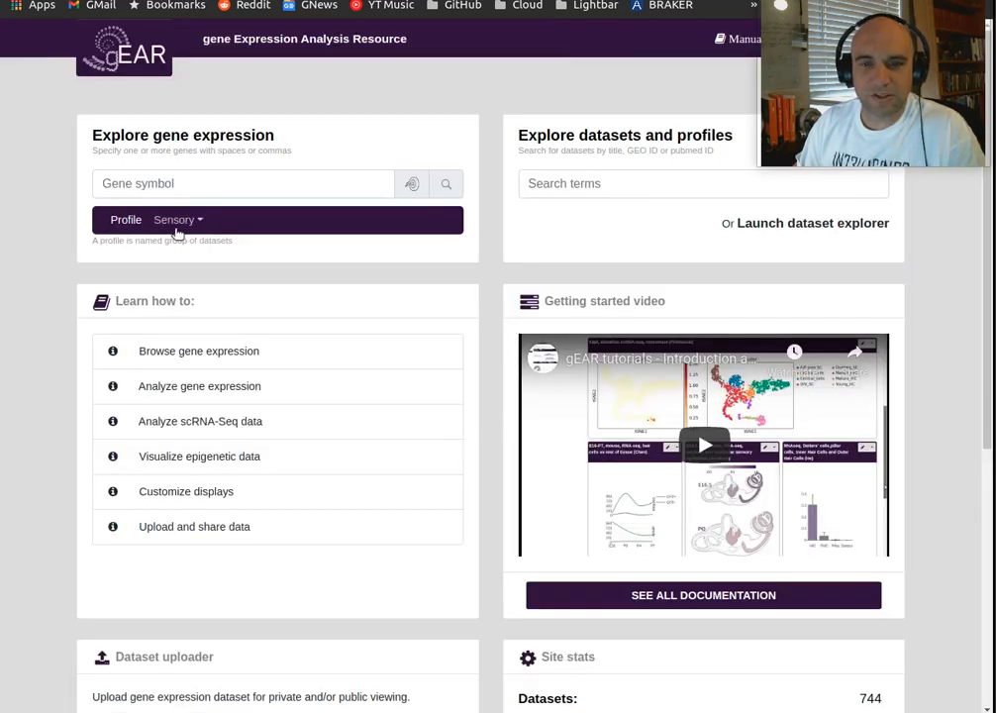
Search gene expression for Rfx7 and Sox2 with exact match enabled, and display the results for Sox2.
left_click(203, 187)
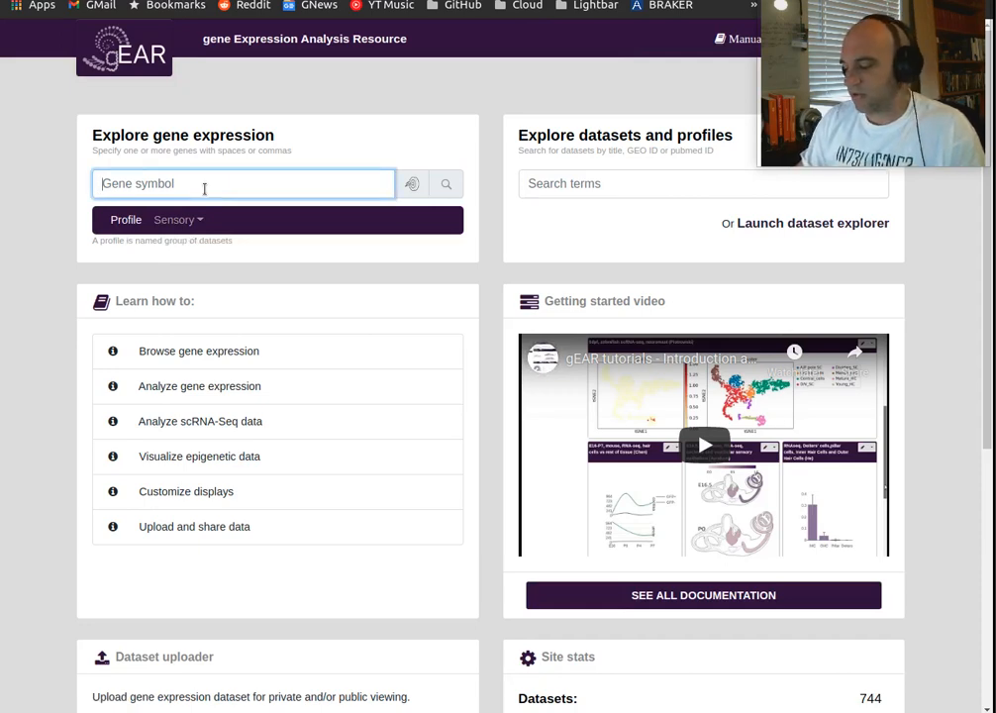
type("Rfx")
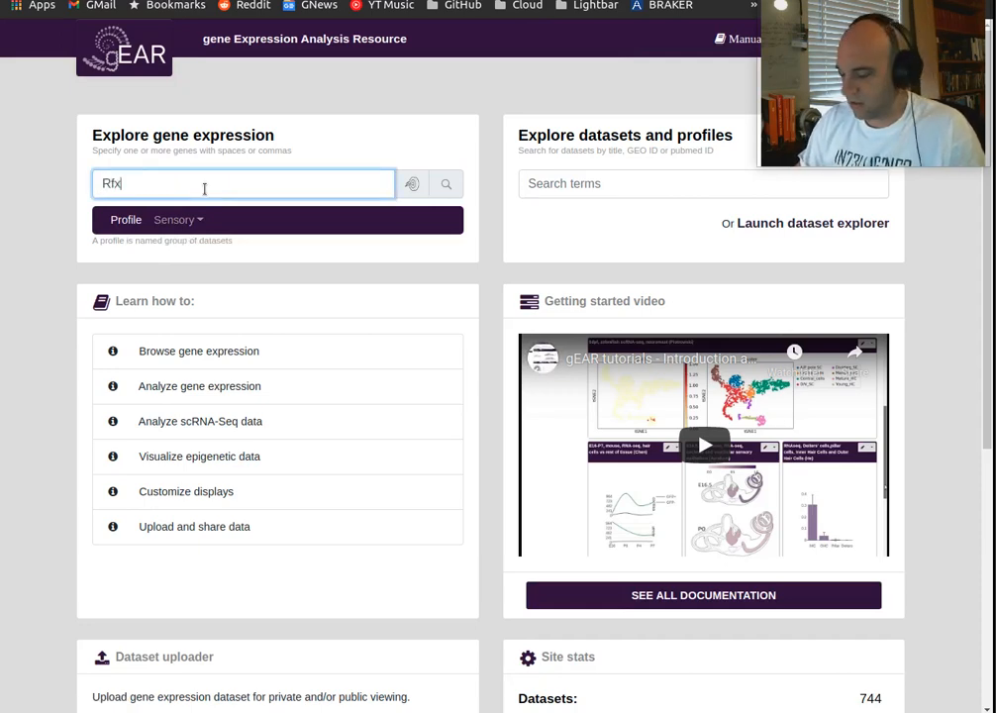
type("7 Sox2")
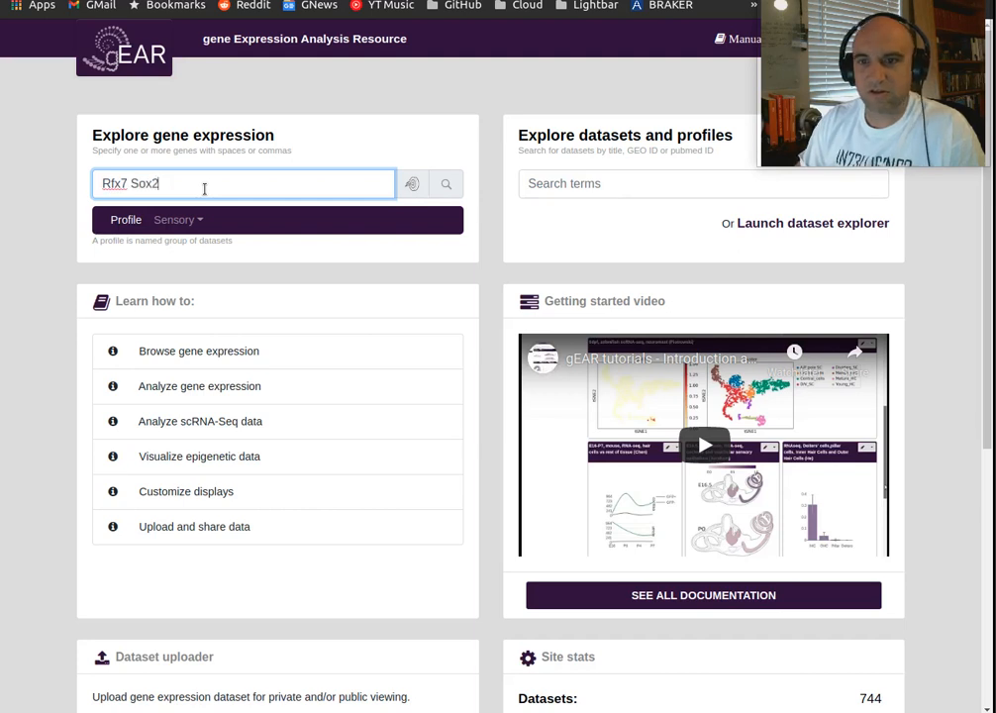
left_click(414, 190)
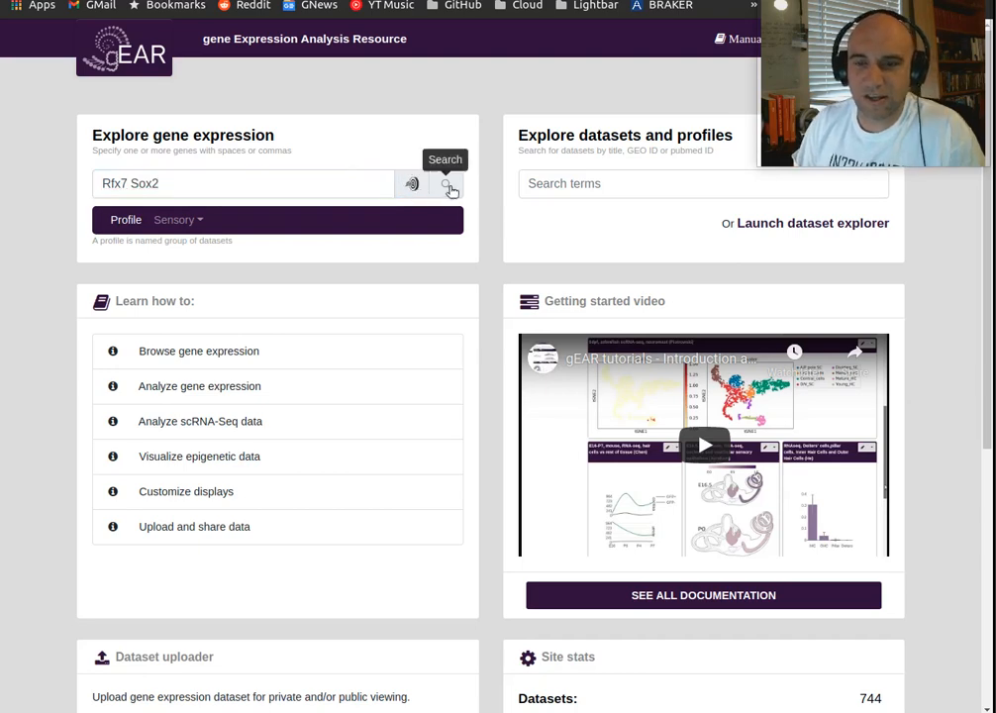
left_click(450, 188)
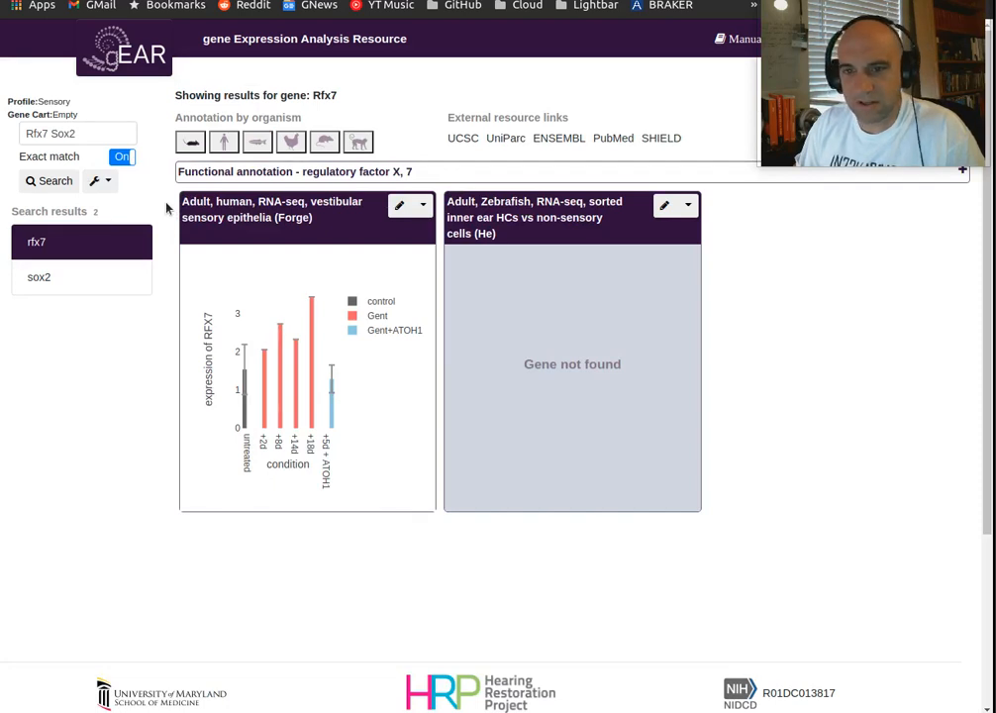
left_click(88, 274)
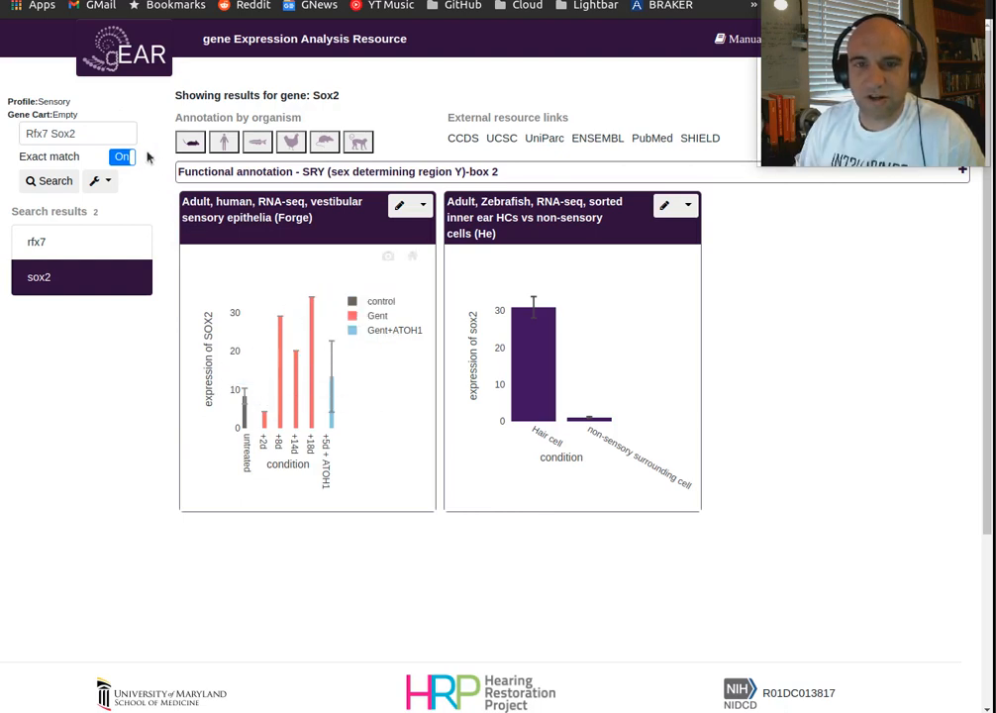
Launch the dataset explorer from the home page, choose the Sensory profile, and show its datasets in the arrangement view.
left_click(145, 59)
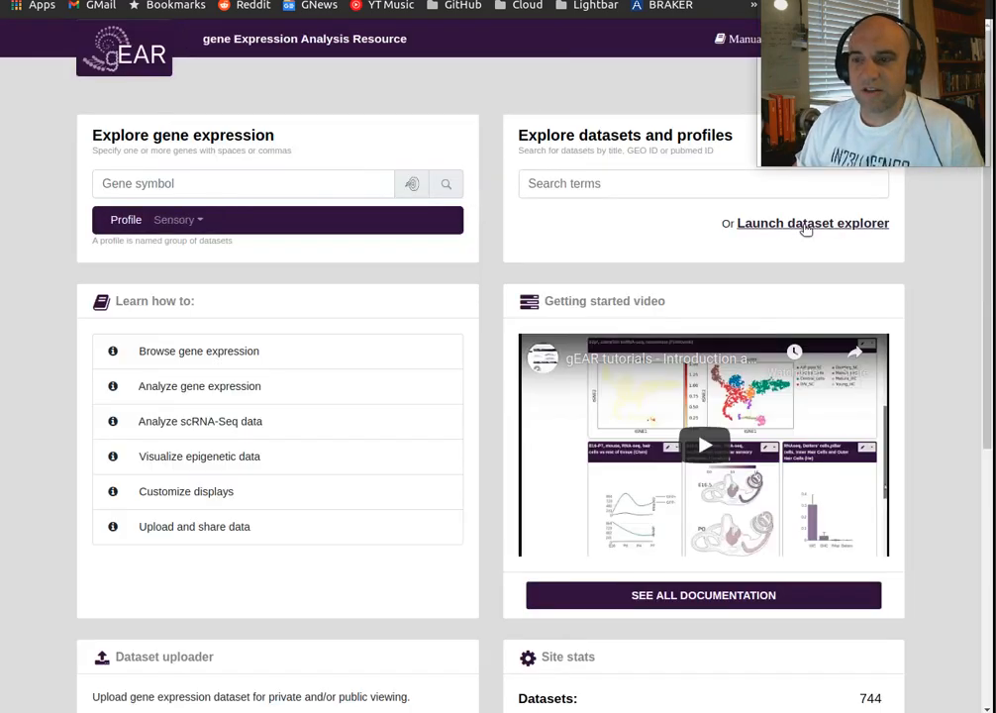
left_click(806, 226)
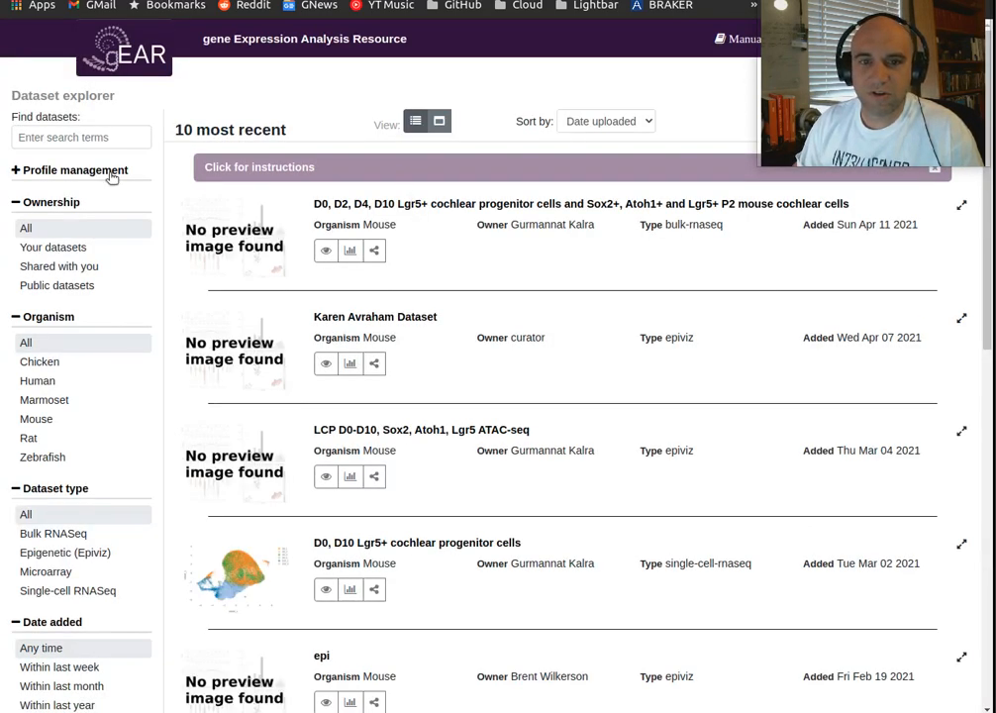
left_click(107, 175)
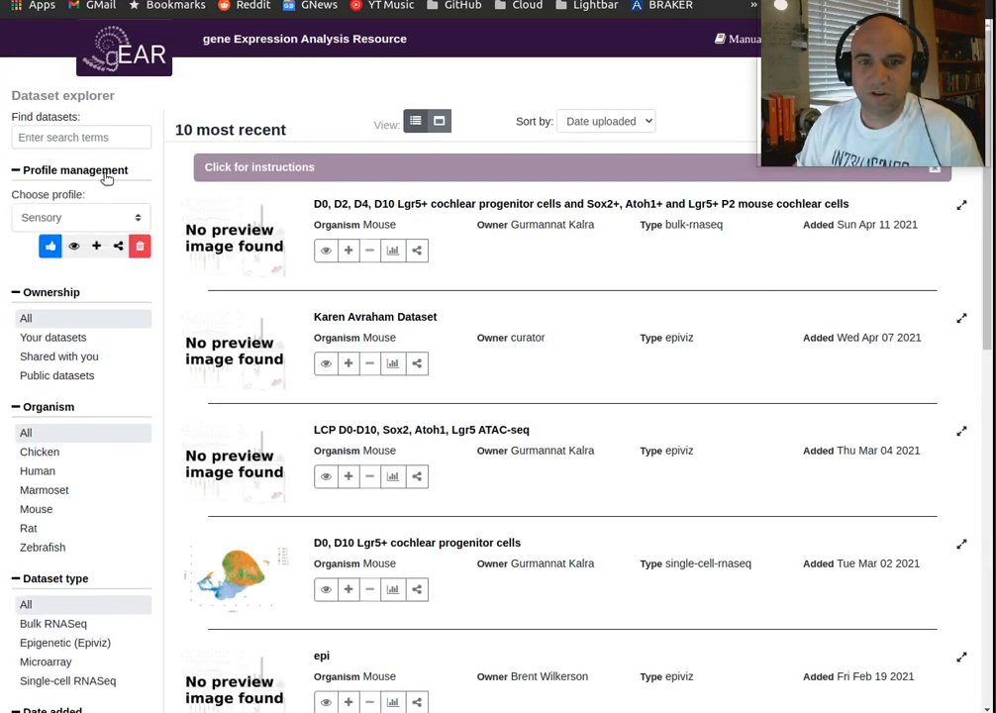
left_click(133, 217)
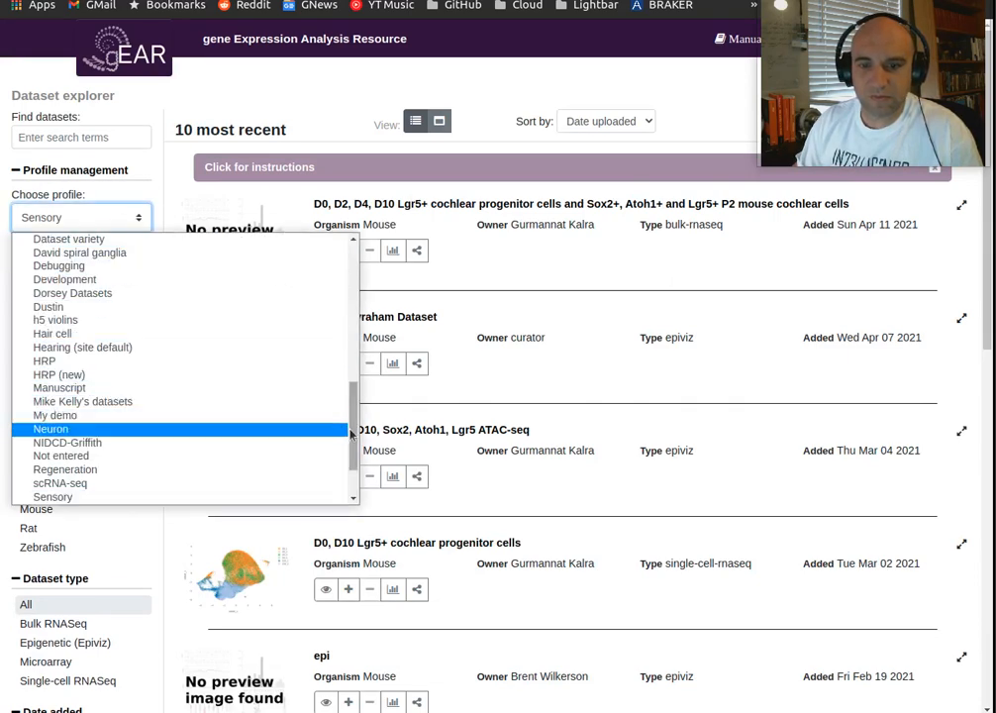
left_click(258, 478)
left_click(137, 217)
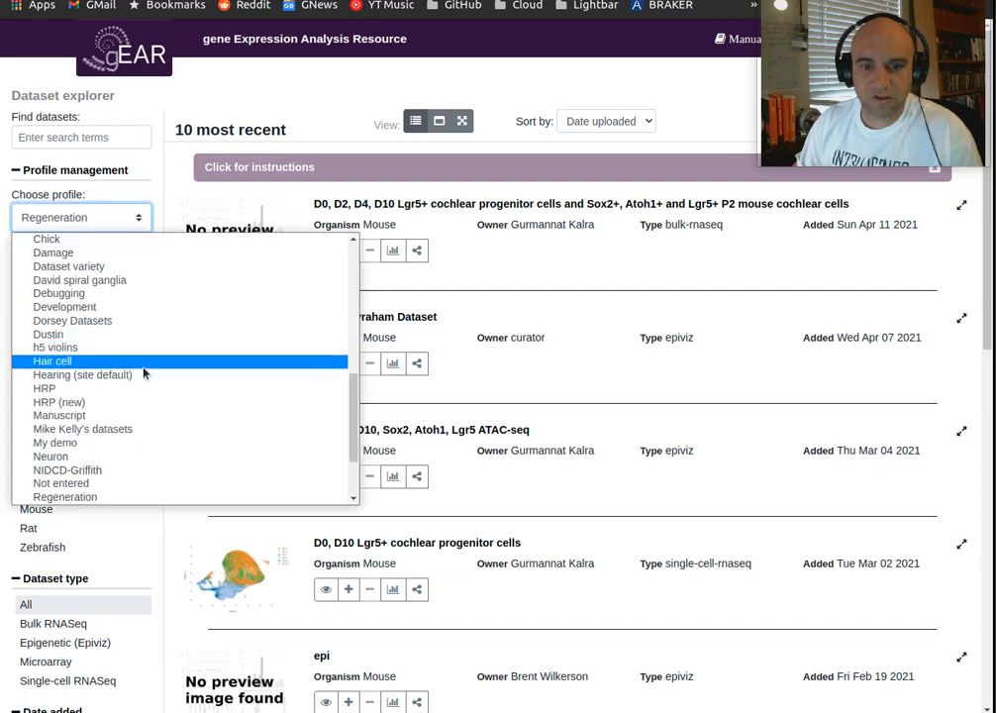
scroll(248, 426, "down", 3)
left_click(178, 433)
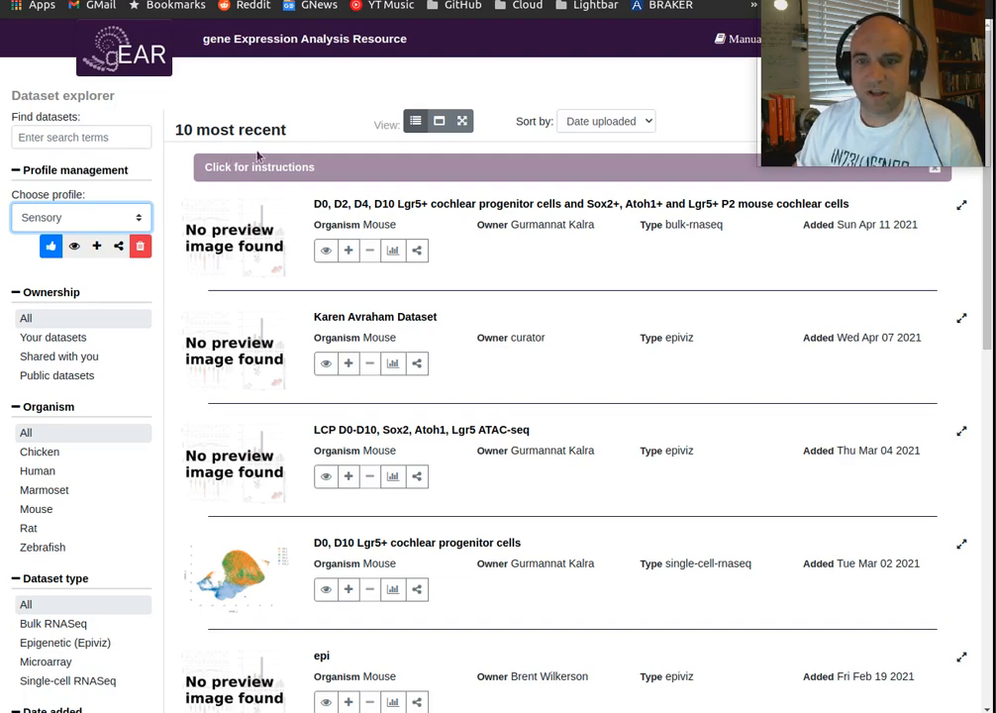
left_click(463, 122)
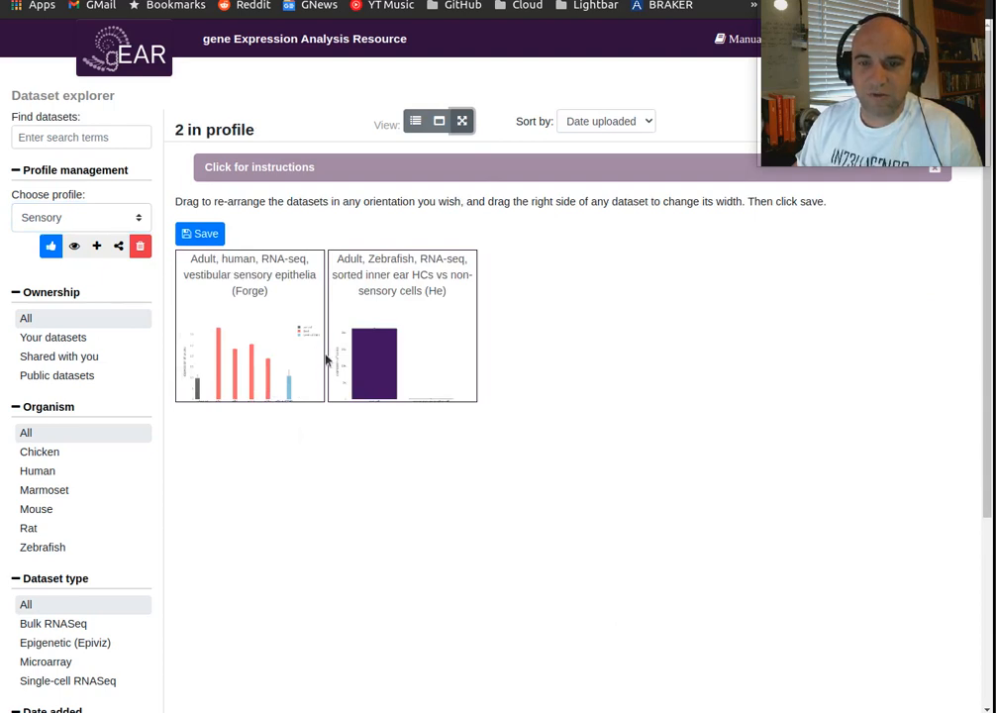
Widen the adult human vestibular RNA-seq dataset to double width and save the Sensory profile's arrangement.
left_click_drag(326, 362, 397, 347)
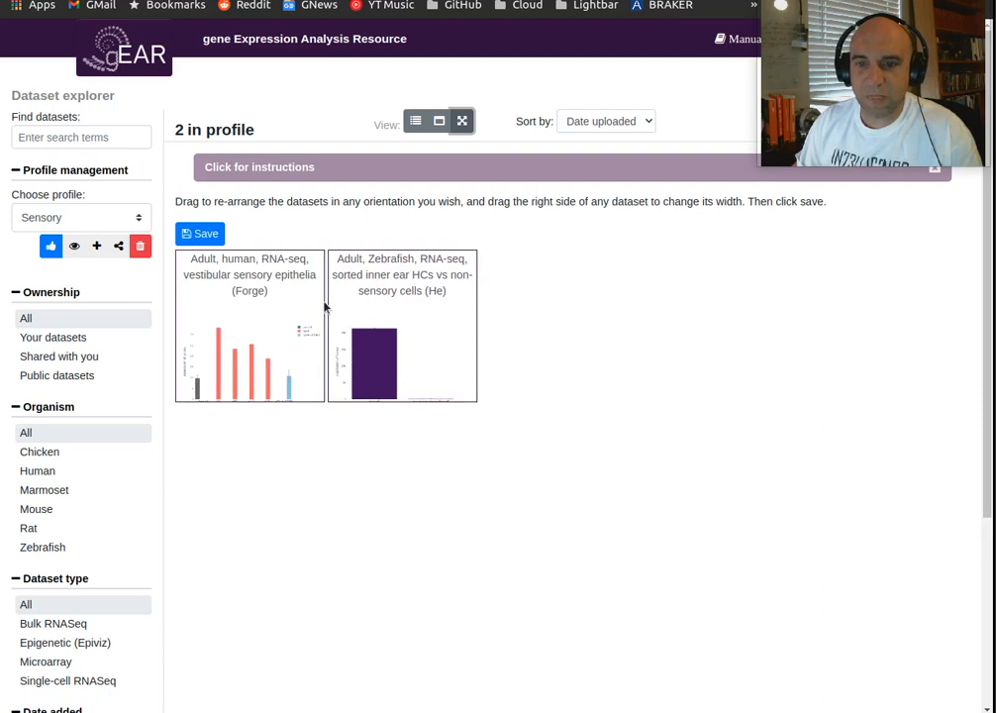
left_click_drag(316, 303, 402, 313)
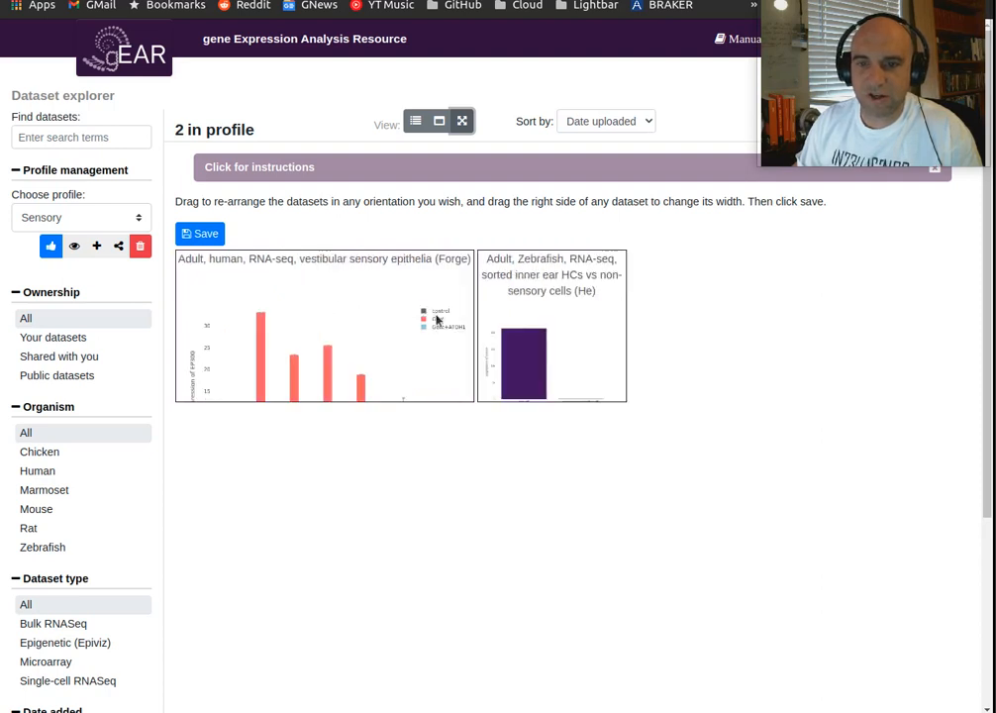
left_click(218, 236)
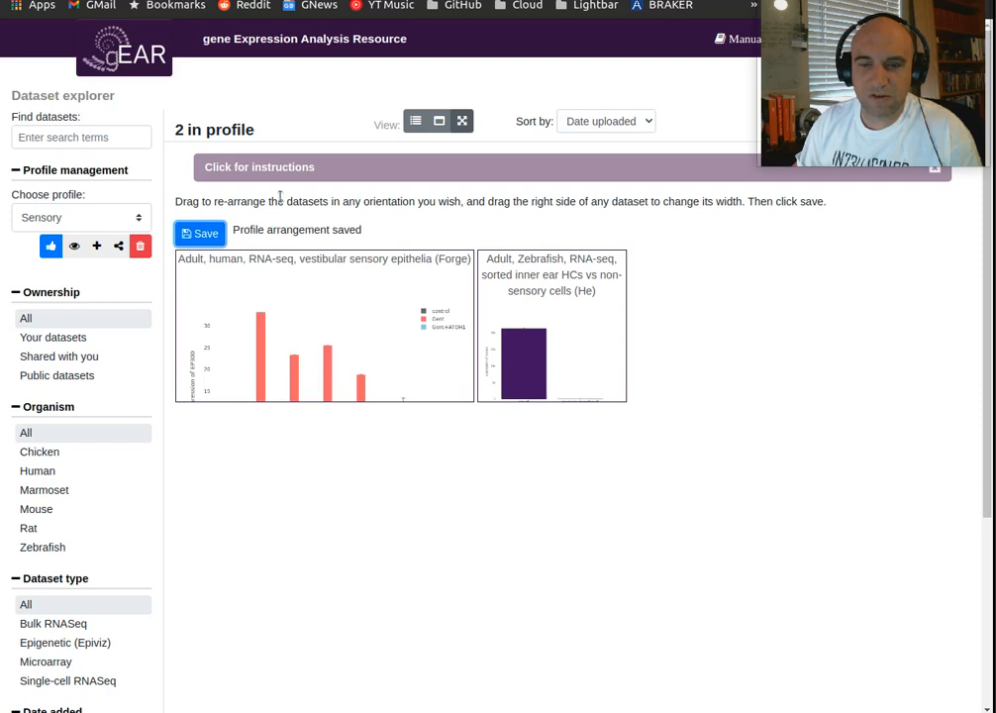
Return to the home page and search gene expression for Sox2 with exact match enabled in the Sensory profile.
left_click(118, 45)
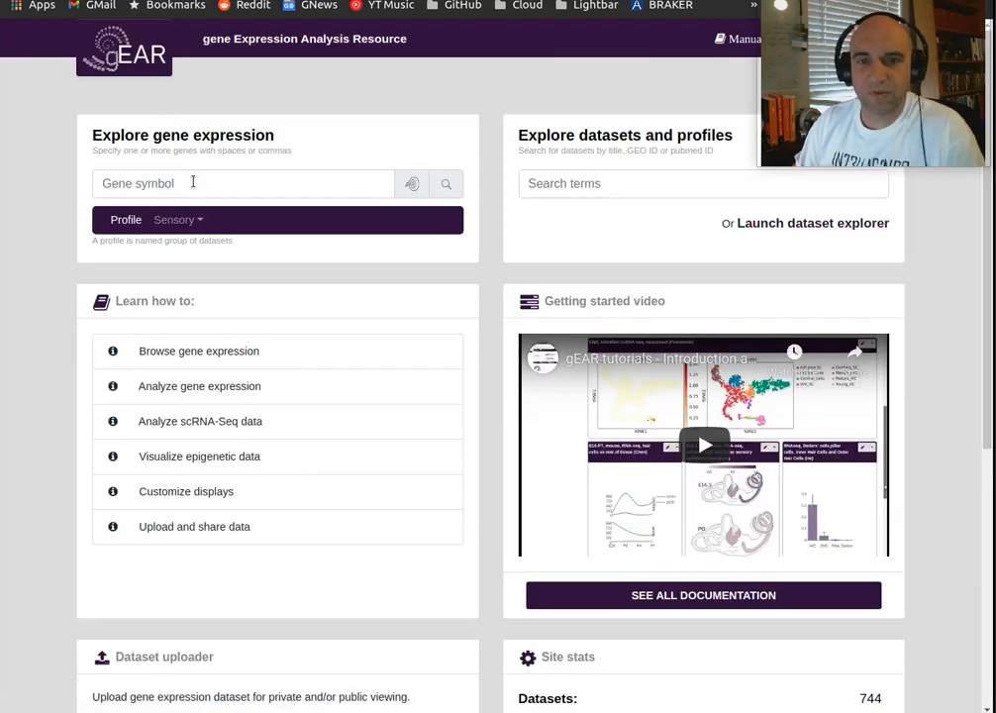
left_click(193, 183)
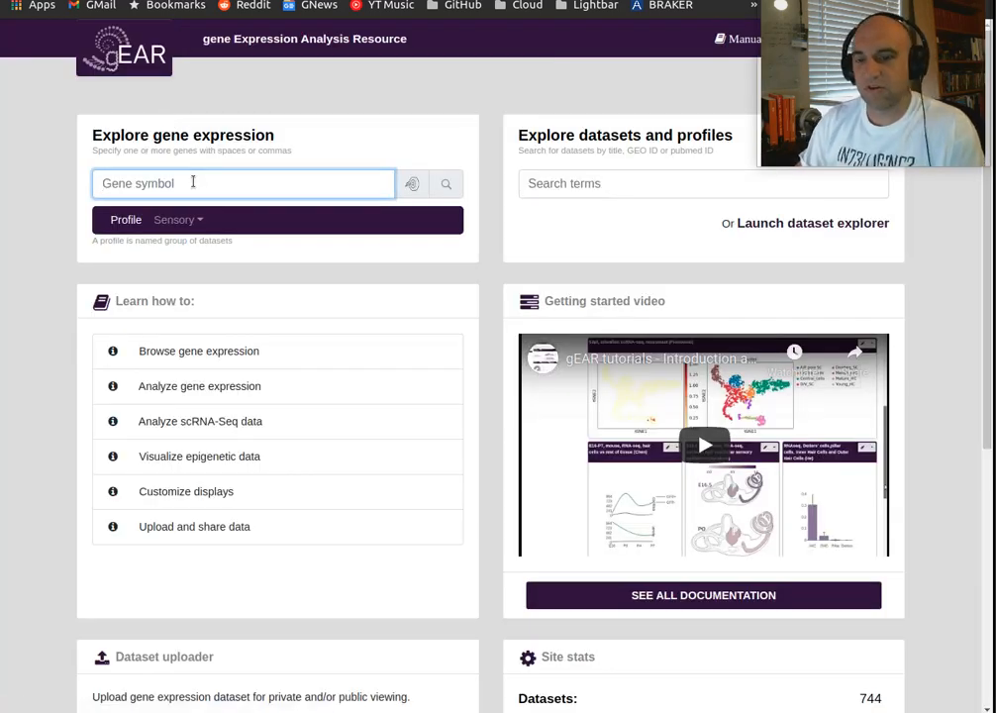
type("Sox2")
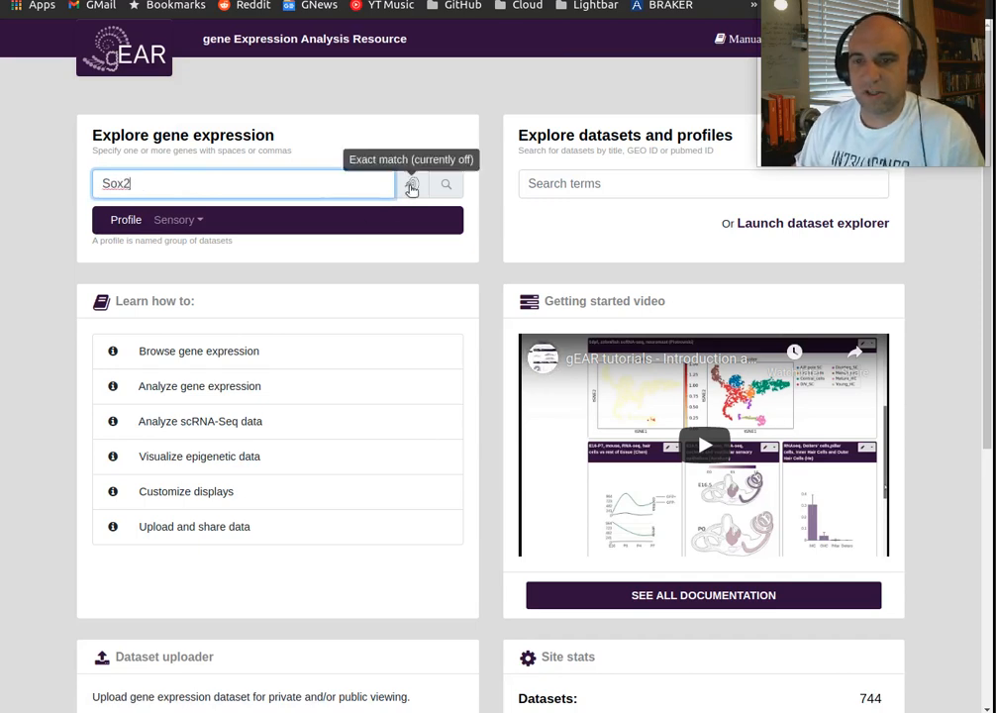
left_click(413, 186)
left_click(446, 185)
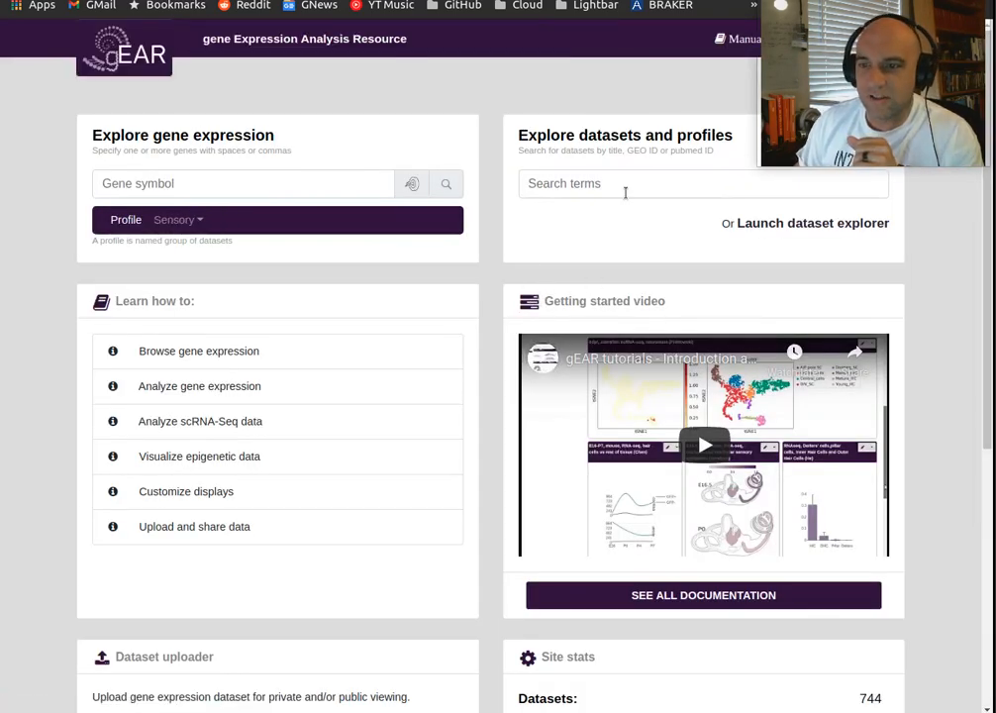
Search datasets for "neonatal" from the home page and expand the details of the Atoh1-HA mouse hair cells single cell dataset.
left_click(617, 182)
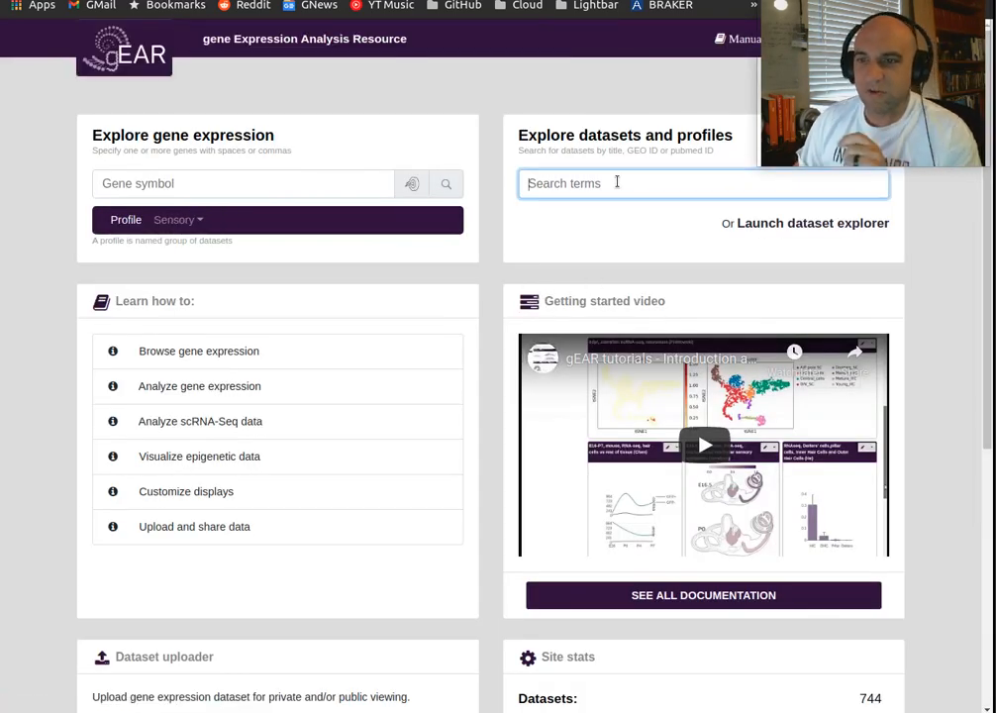
type("neo")
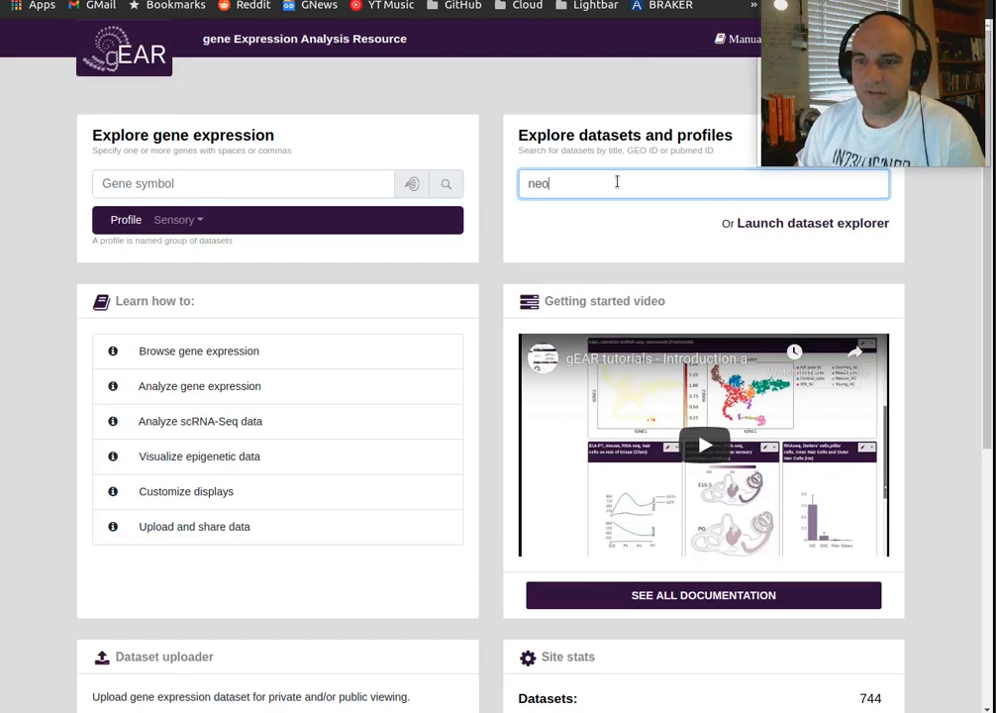
type("natal")
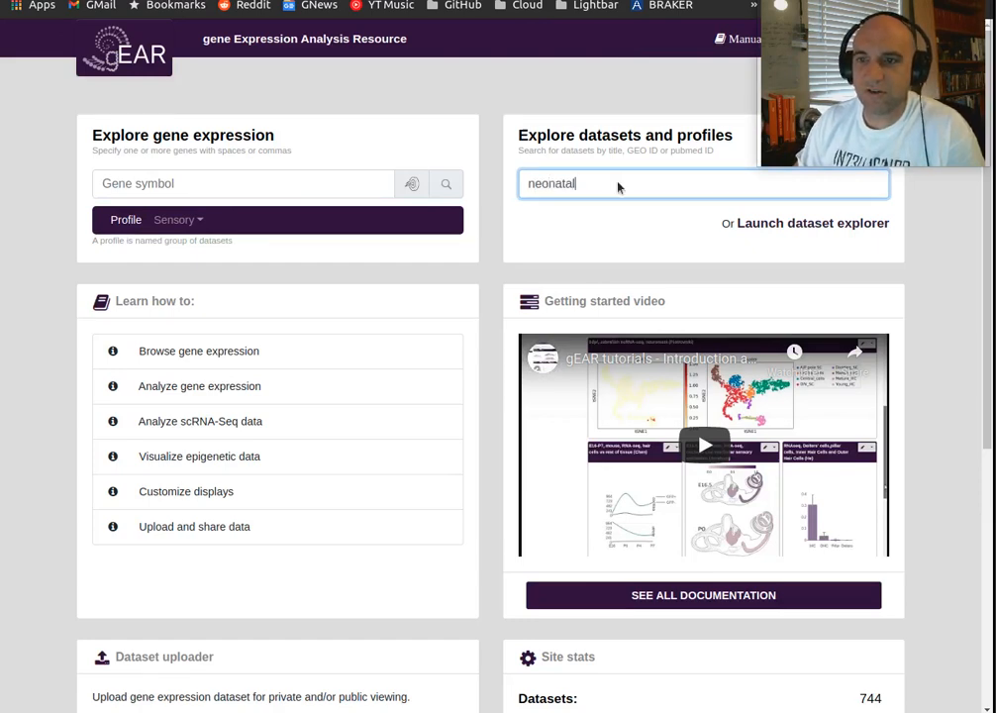
key("Return")
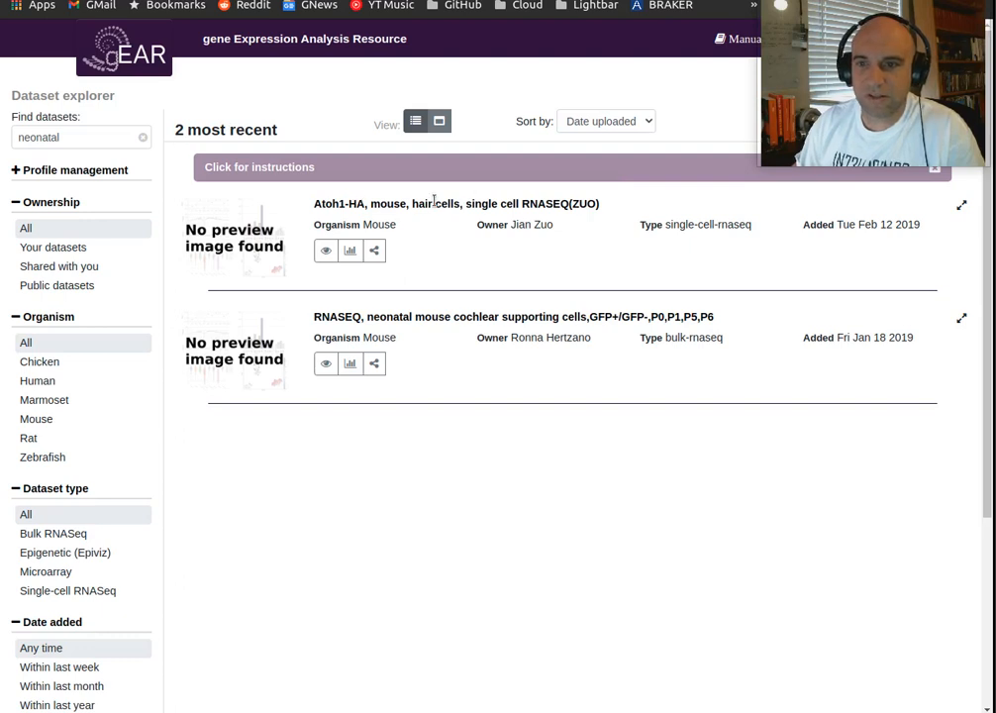
double_click(385, 317)
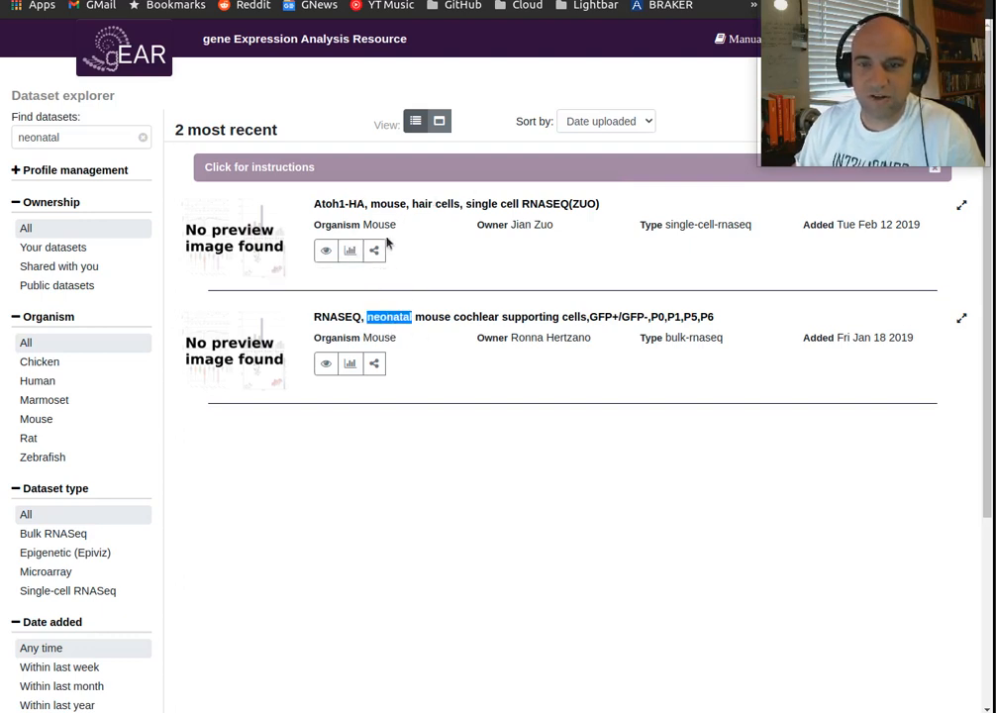
left_click(962, 205)
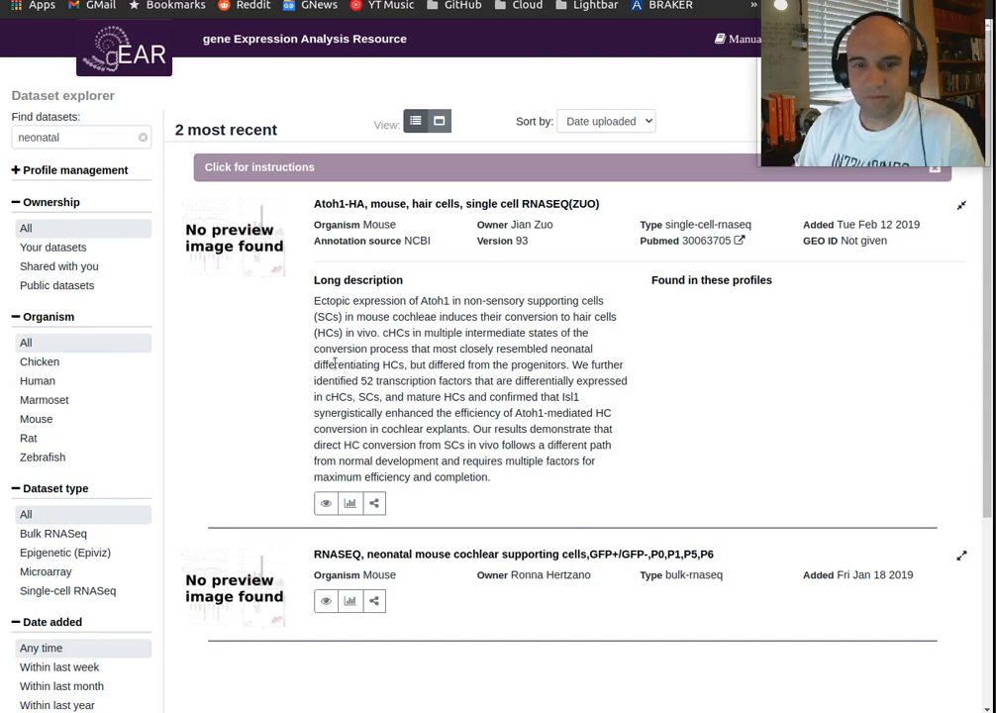
Delete the Sensory layout profile.
left_click(119, 170)
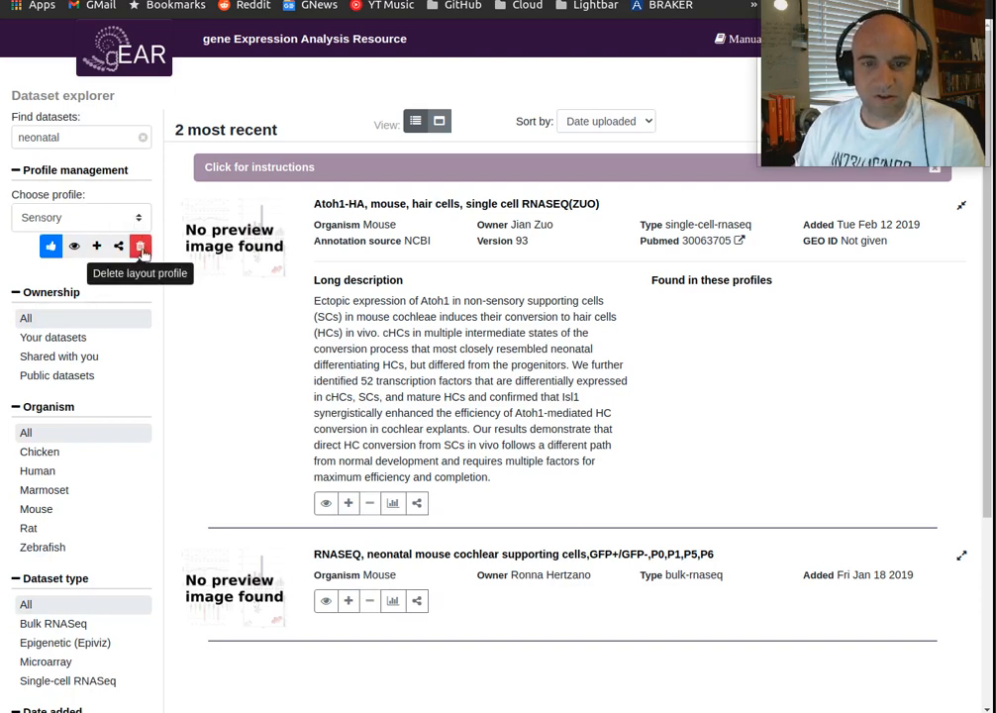
left_click(141, 248)
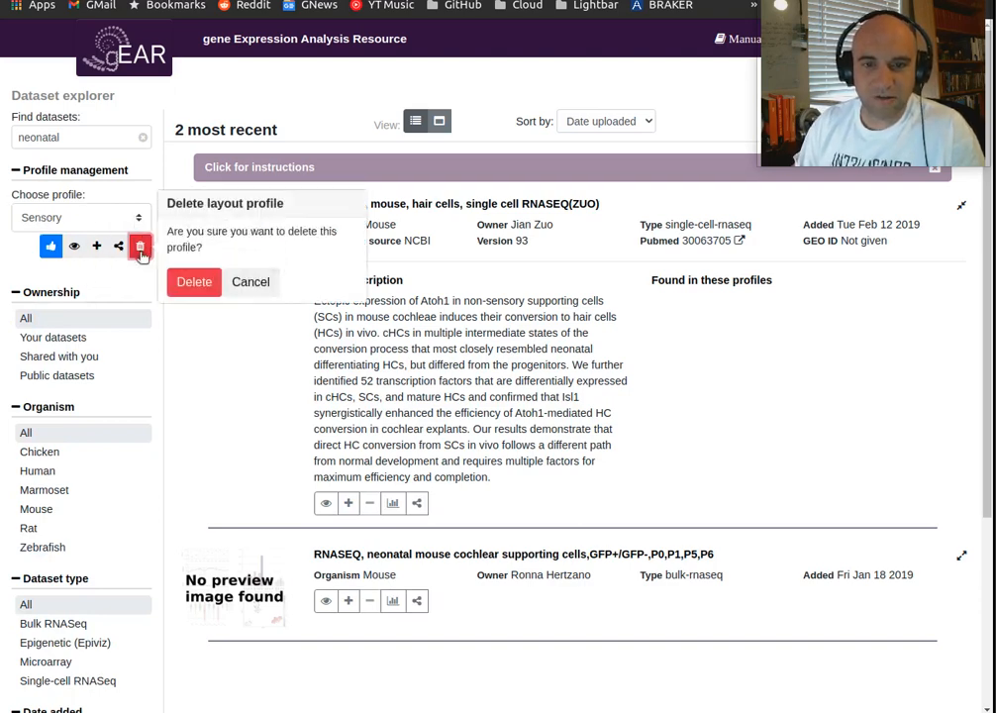
left_click(193, 283)
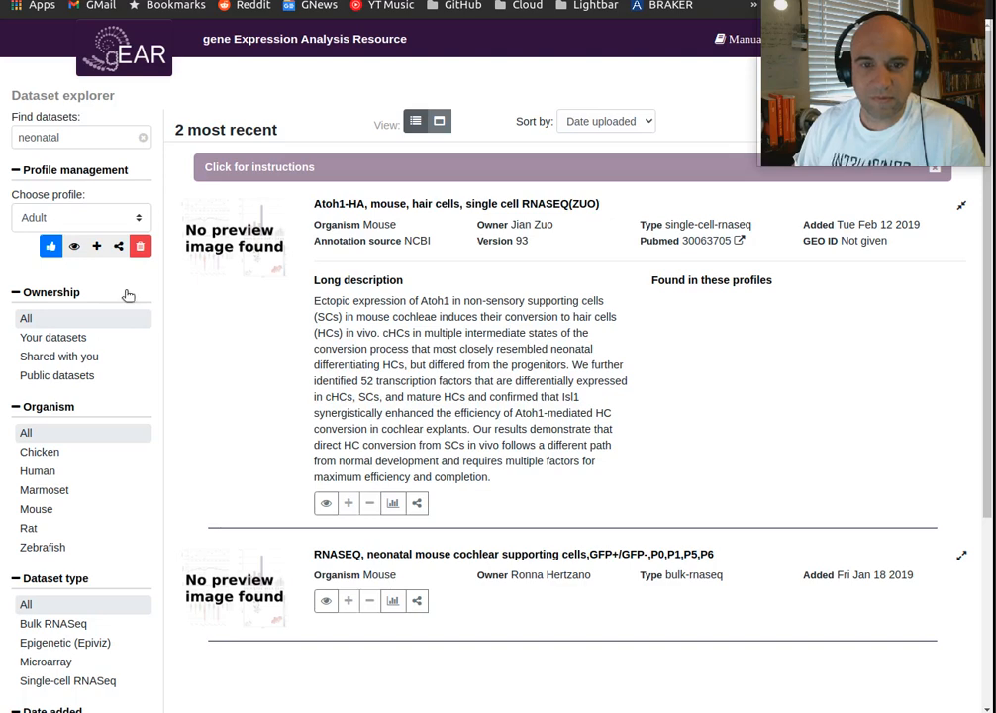
Browse the available profiles and list the datasets contained in the Adult profile.
left_click(134, 217)
scroll(297, 297, "down", 5)
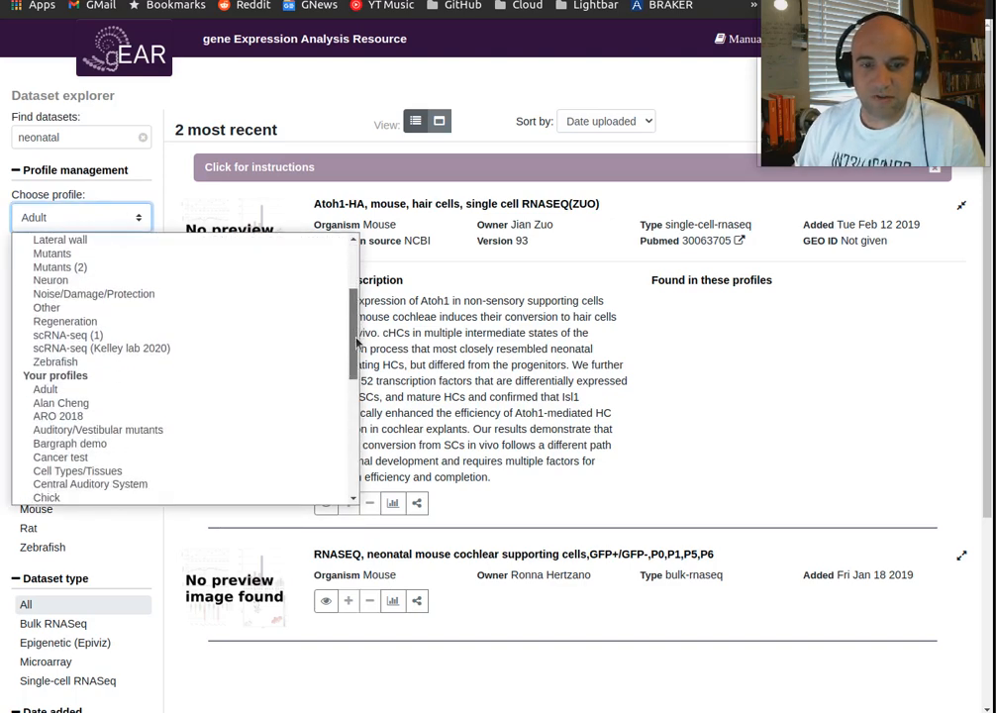
left_click(99, 337)
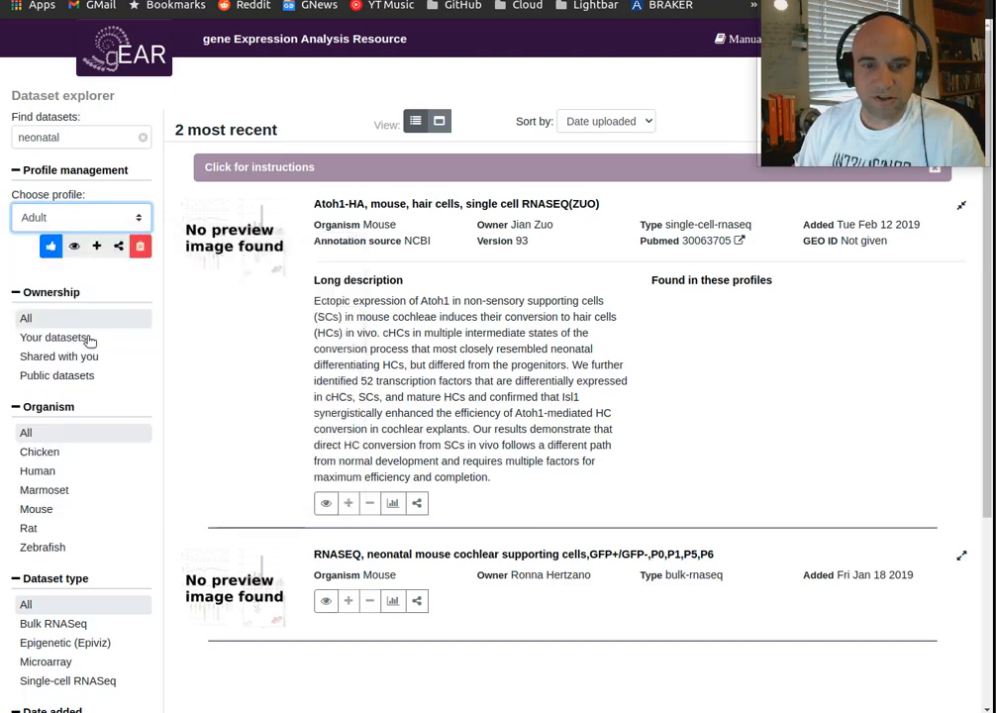
left_click(74, 248)
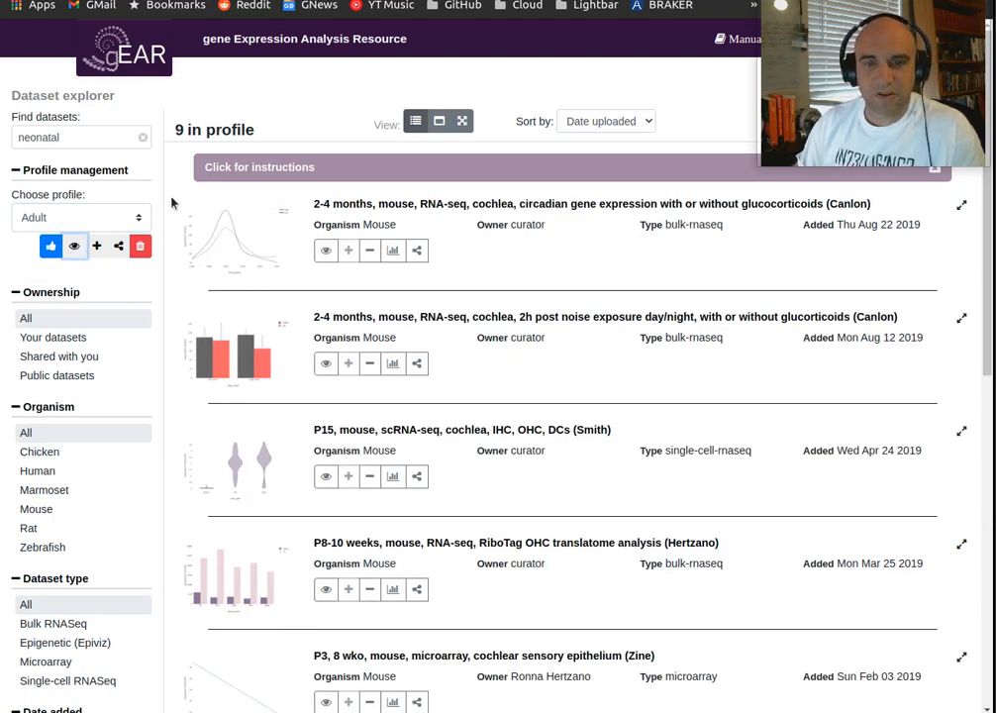
Keep the Adult profile selected and copy its share URL to the clipboard.
left_click(66, 217)
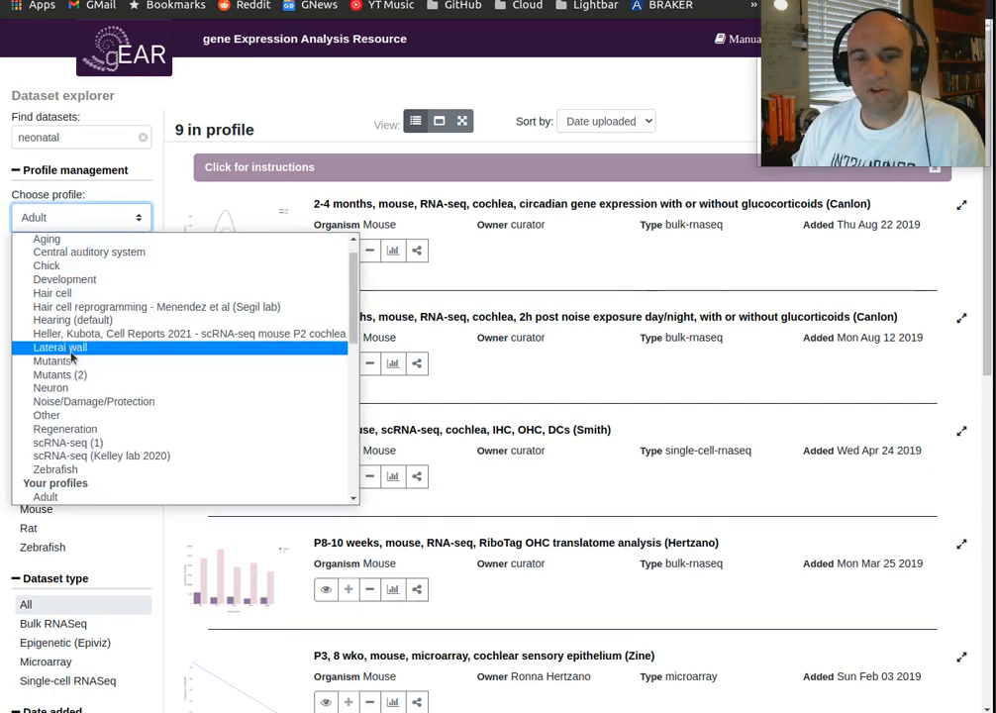
left_click(137, 217)
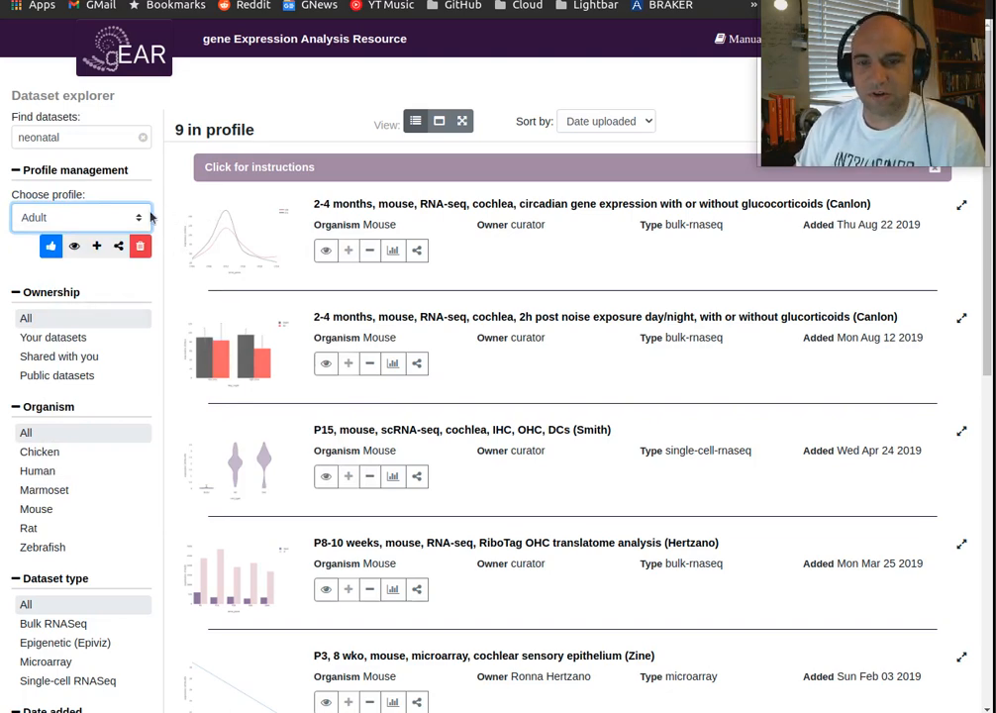
left_click(163, 290)
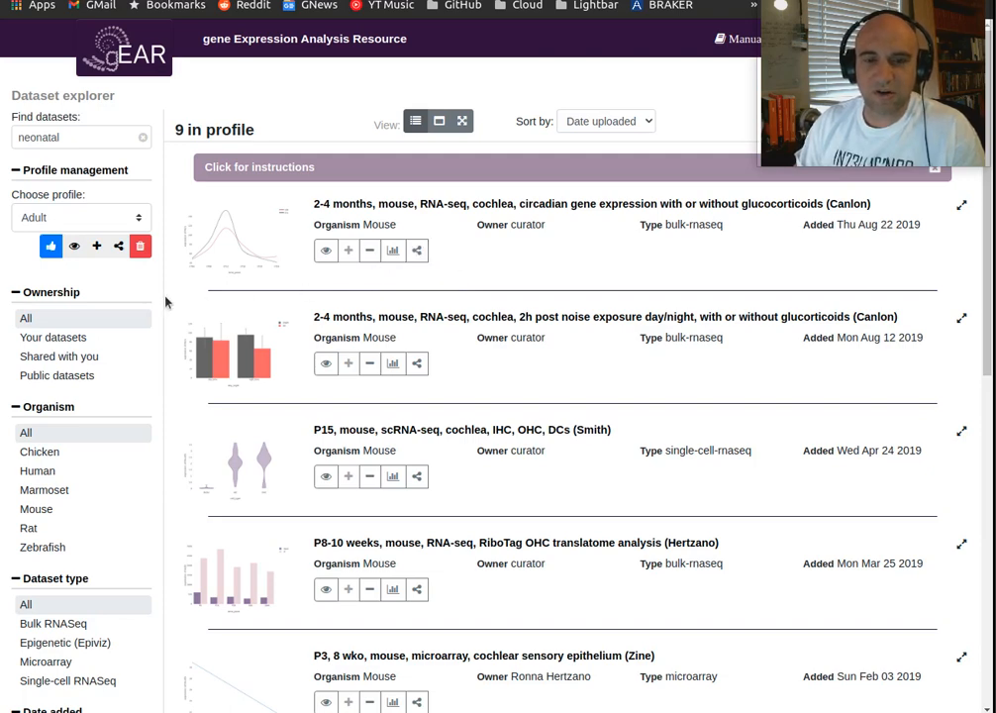
left_click(119, 247)
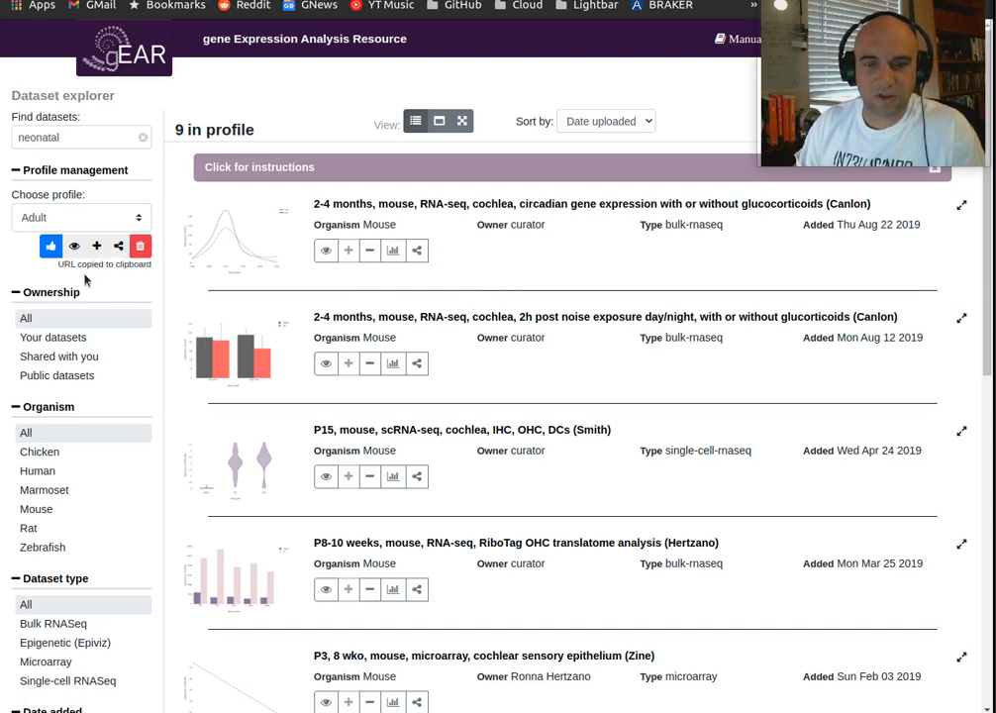